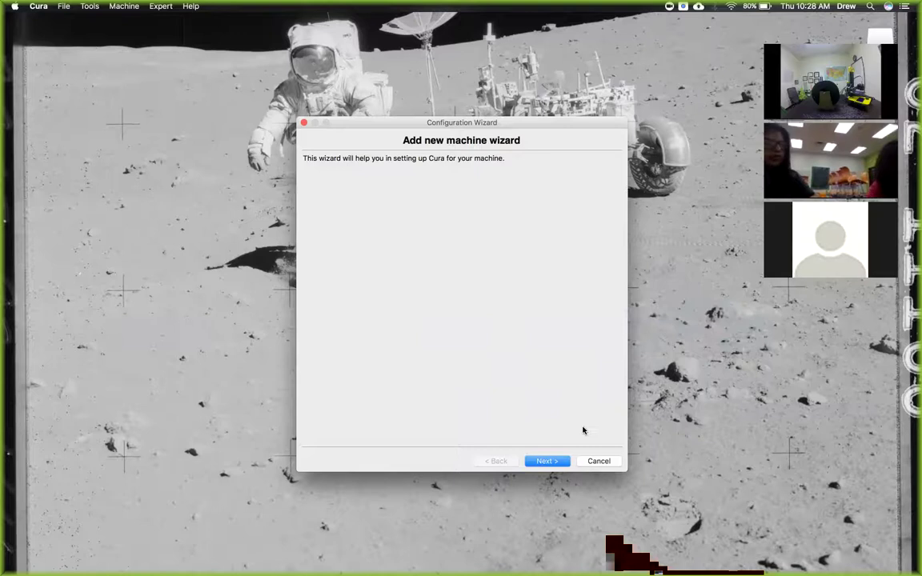
pyautogui.click(547, 461)
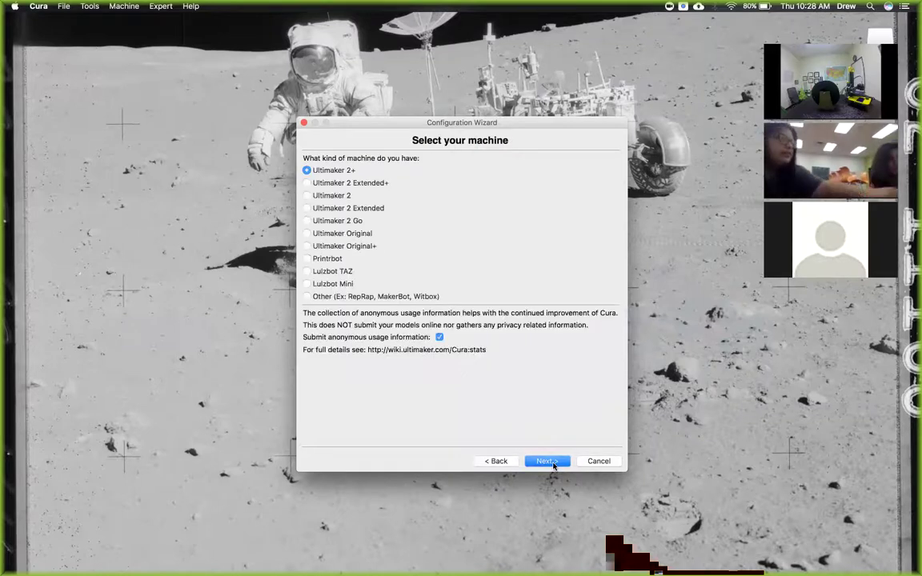
pyautogui.click(345, 297)
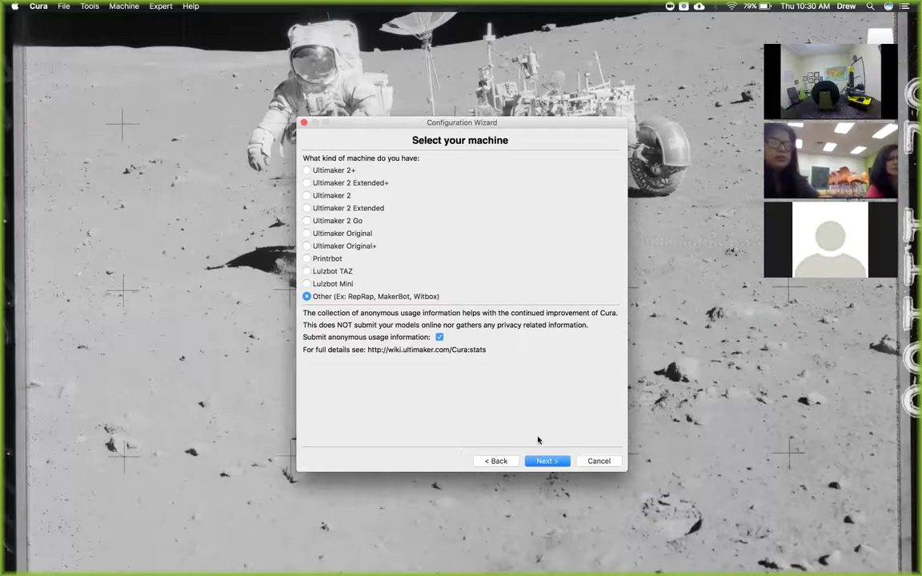
pyautogui.click(586, 463)
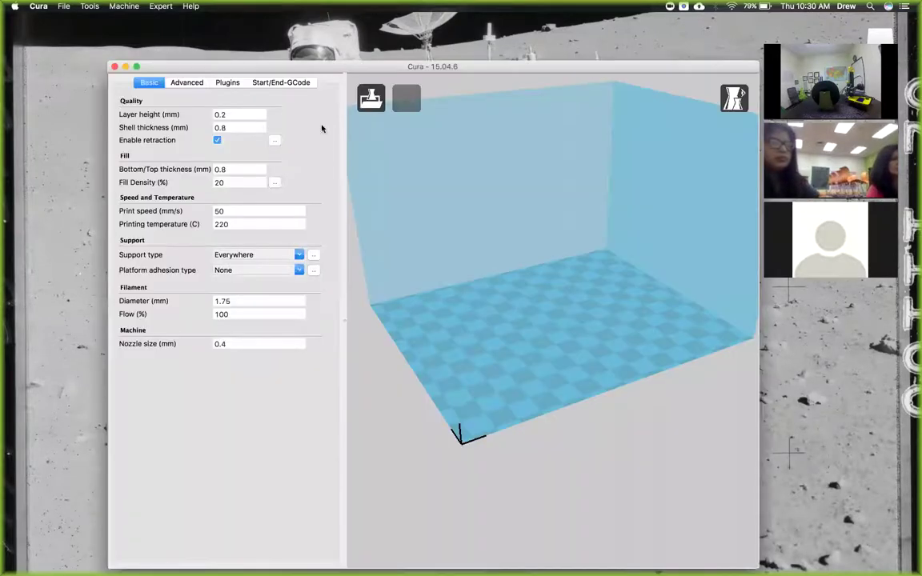
pyautogui.moveTo(422, 70); pyautogui.dragTo(418, 68)
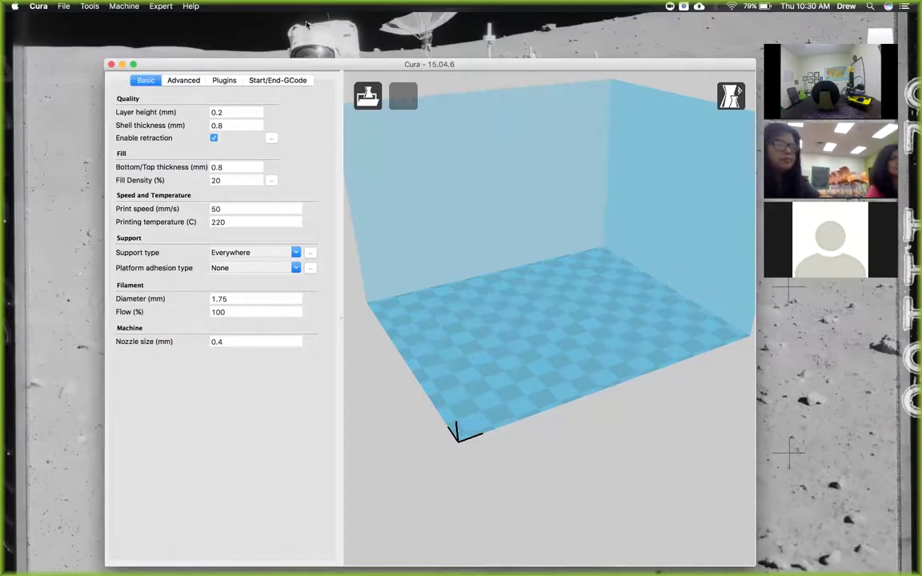
pyautogui.click(124, 7)
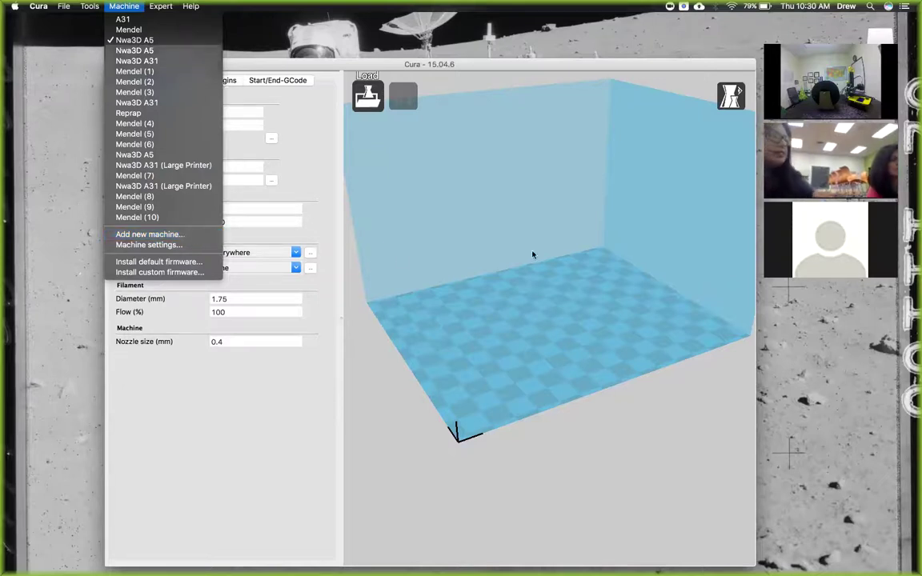
pyautogui.click(502, 261)
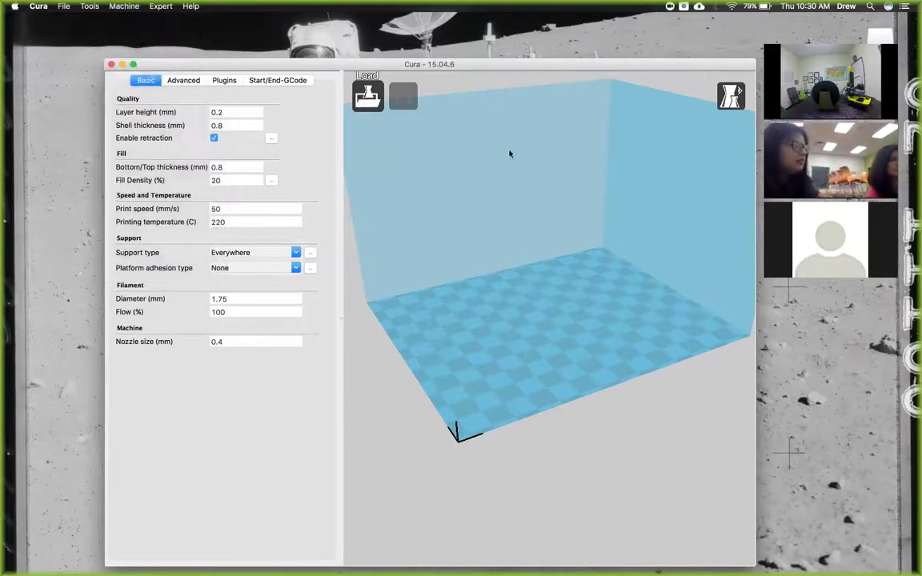
pyautogui.moveTo(465, 65); pyautogui.dragTo(459, 64)
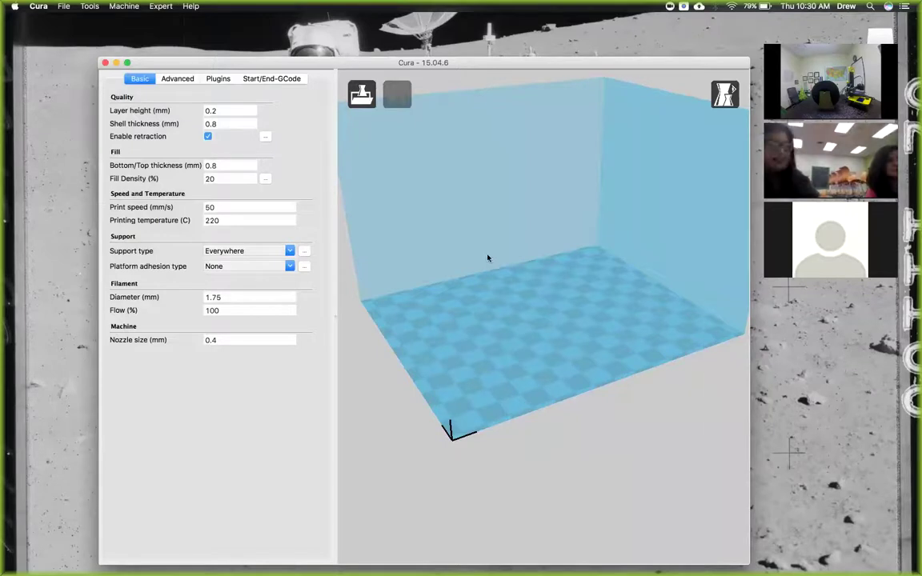
# Add a new machine of the kind Other (Ex: RepRap, MakerBot, Witbox) using the predefined Mendel profile
pyautogui.click(118, 7)
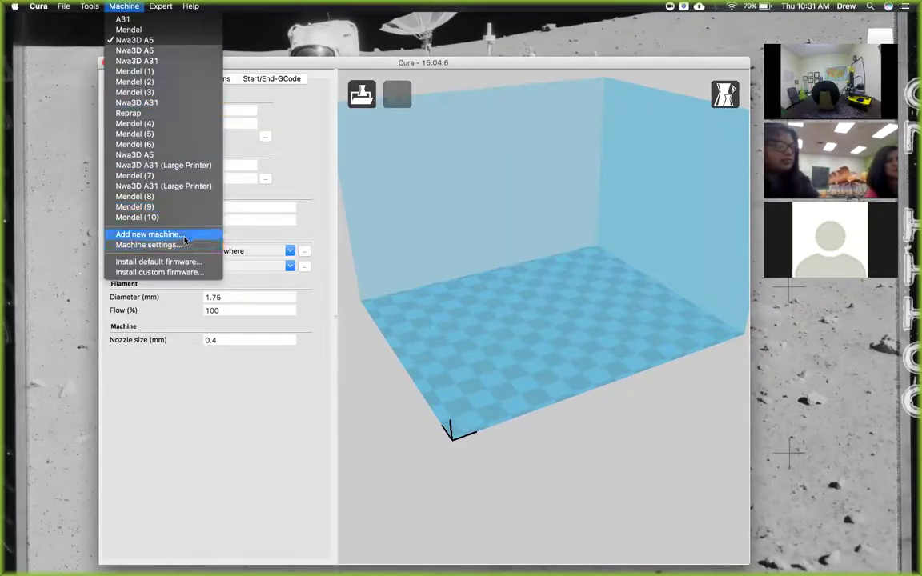
pyautogui.click(172, 234)
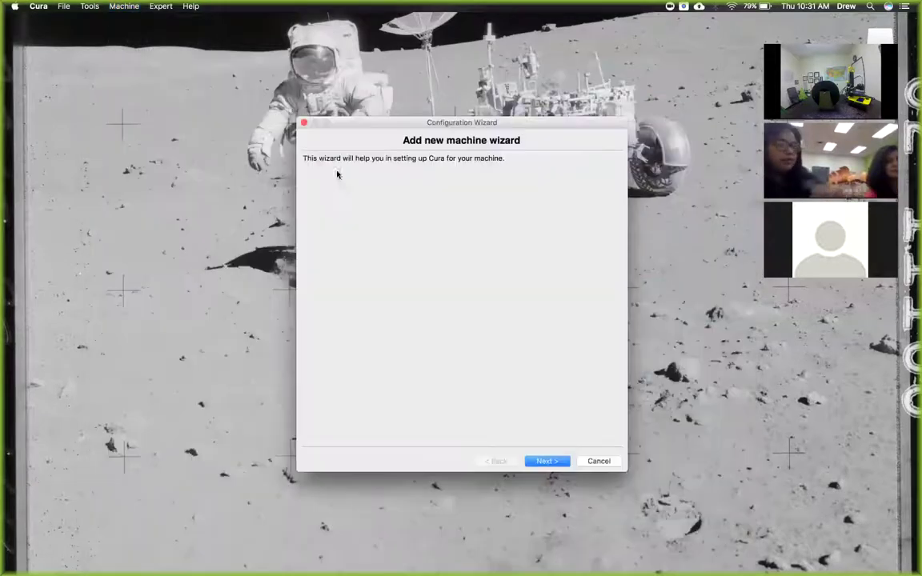
pyautogui.click(554, 461)
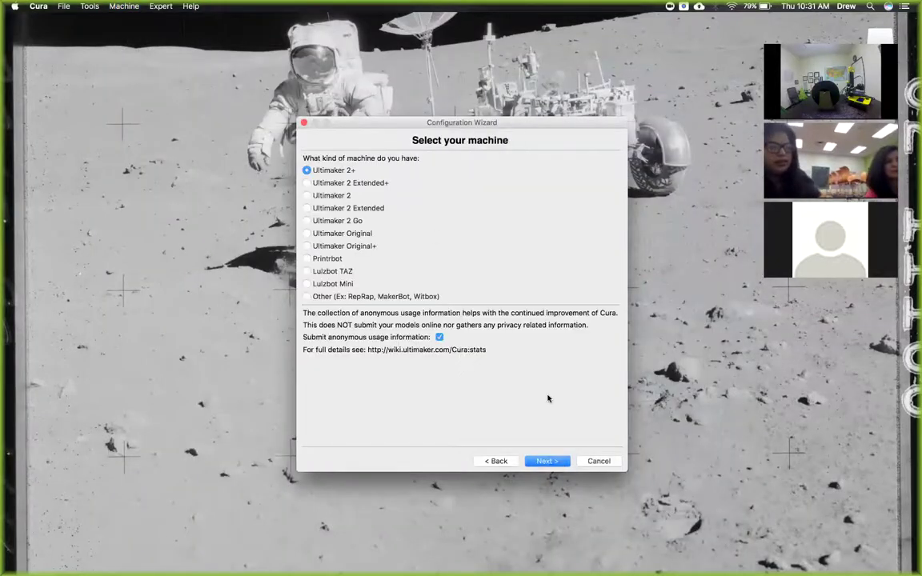
pyautogui.click(333, 296)
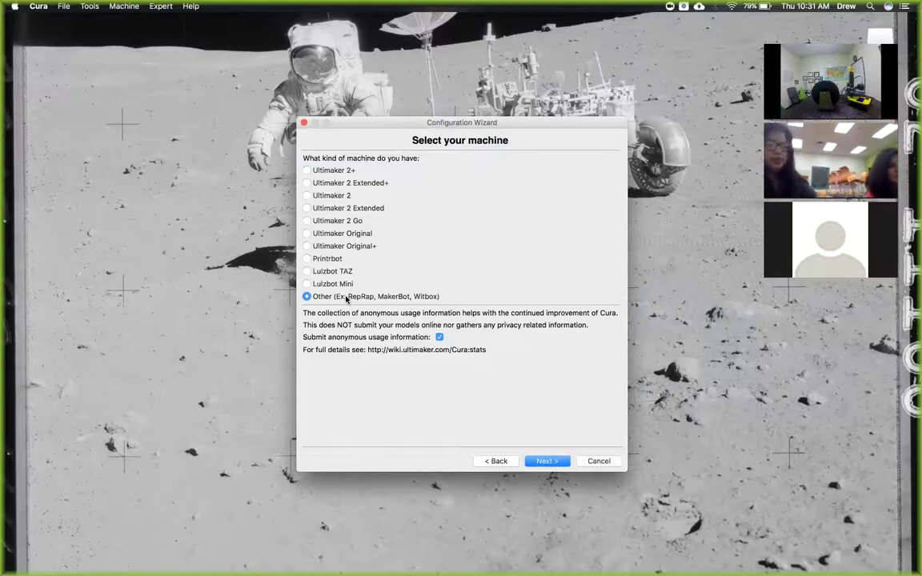
pyautogui.click(545, 462)
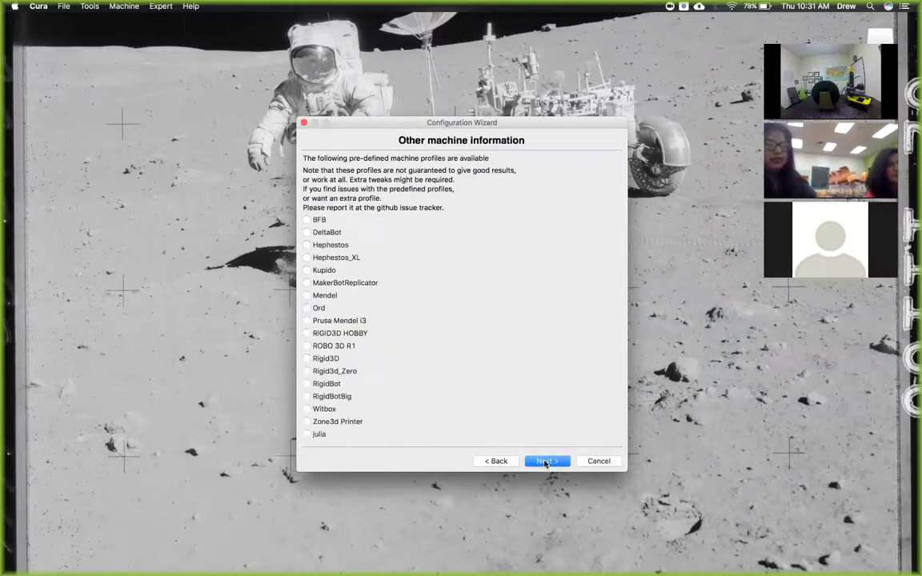
pyautogui.click(324, 295)
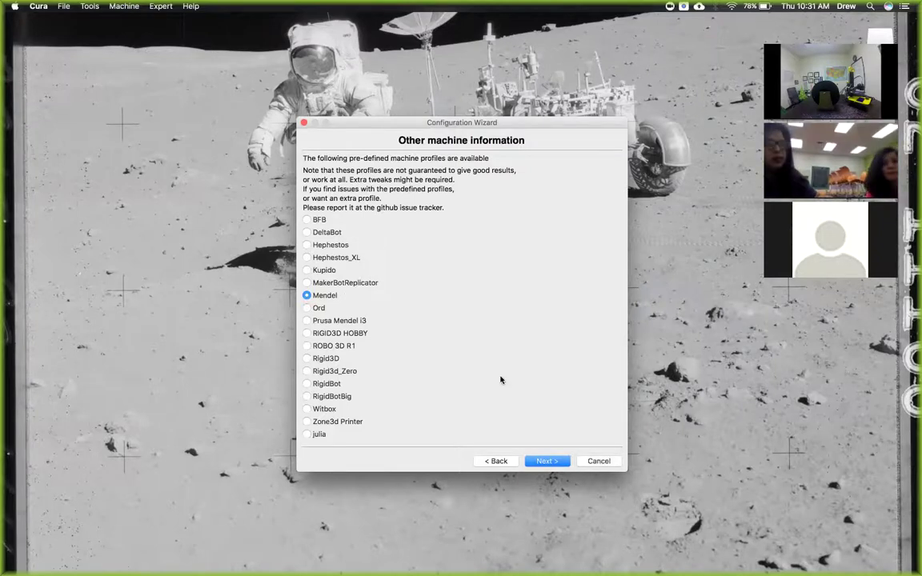
pyautogui.click(558, 463)
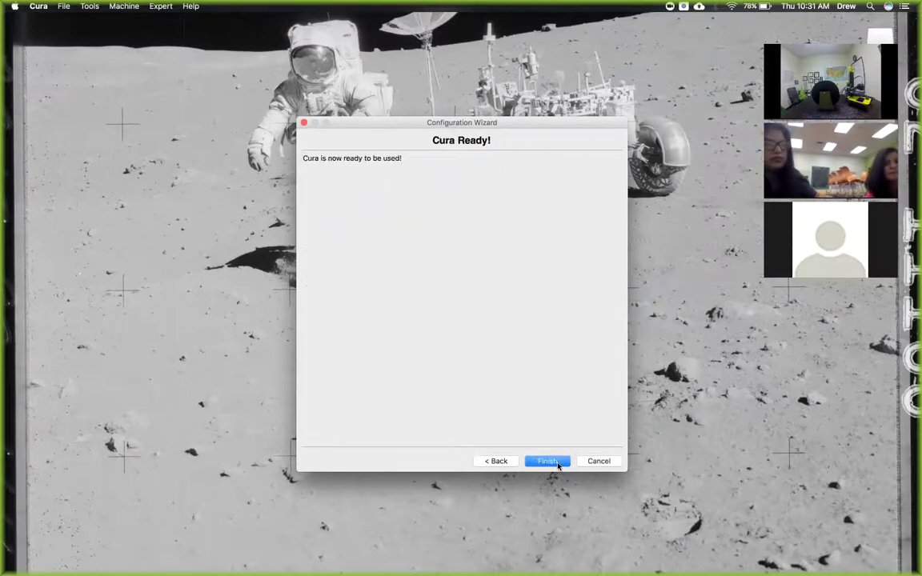
pyautogui.click(547, 462)
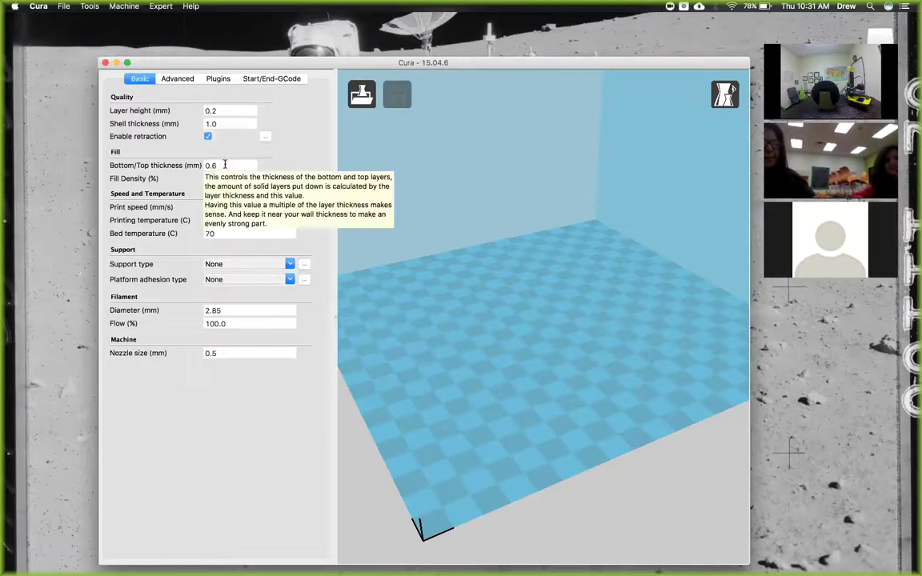
# Set the shell thickness to 0.8 mm and the nozzle size to 0.4 mm in the basic print settings
pyautogui.click(240, 111)
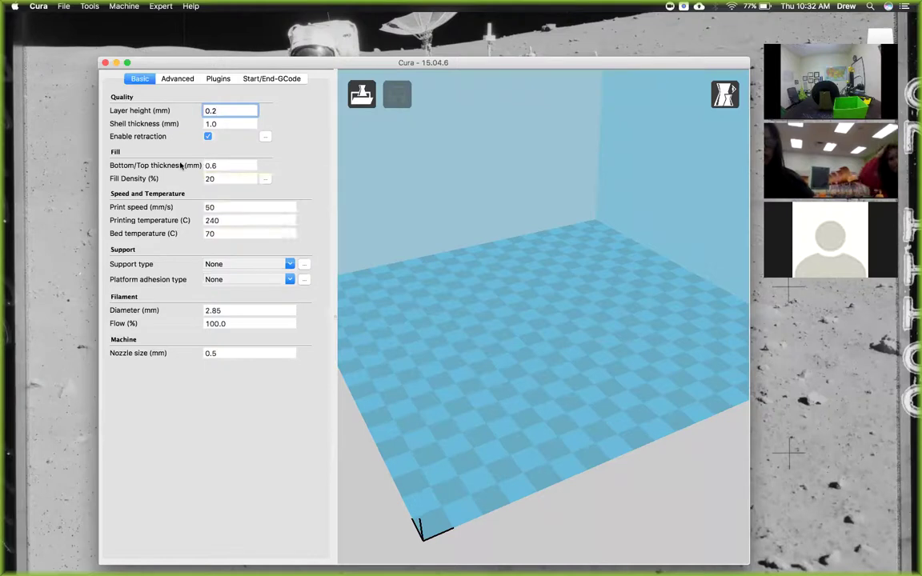
pyautogui.moveTo(226, 124)
pyautogui.moveTo(226, 124); pyautogui.dragTo(200, 124)
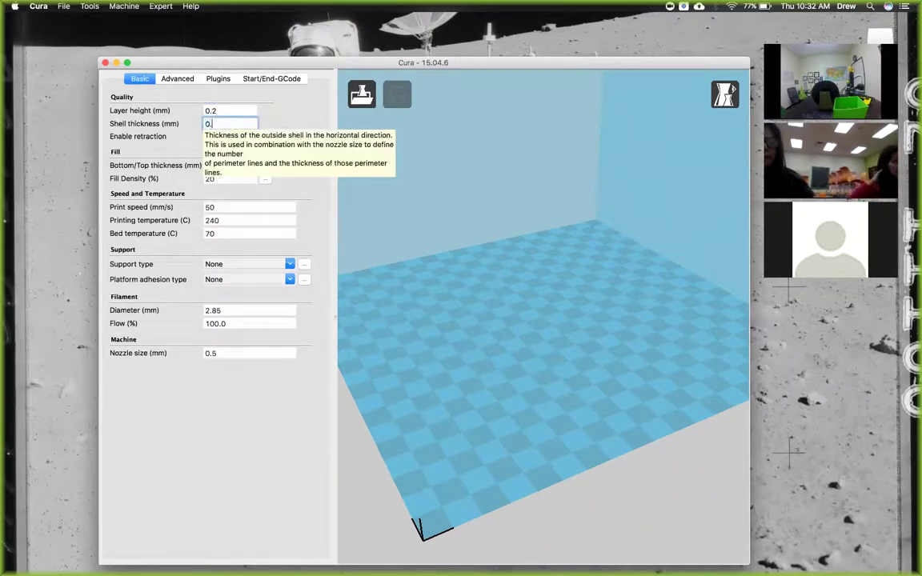
pyautogui.write('0.8')
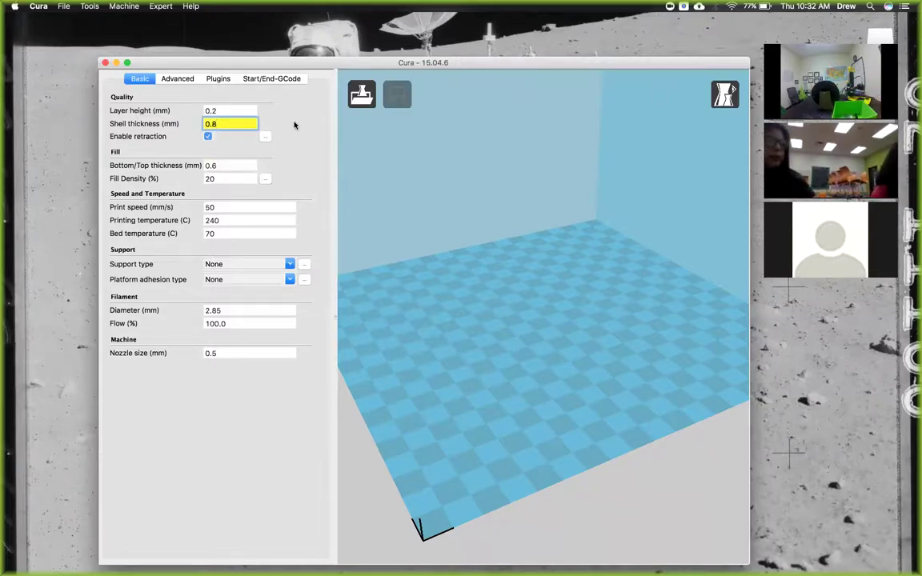
pyautogui.moveTo(237, 121)
pyautogui.click(227, 353)
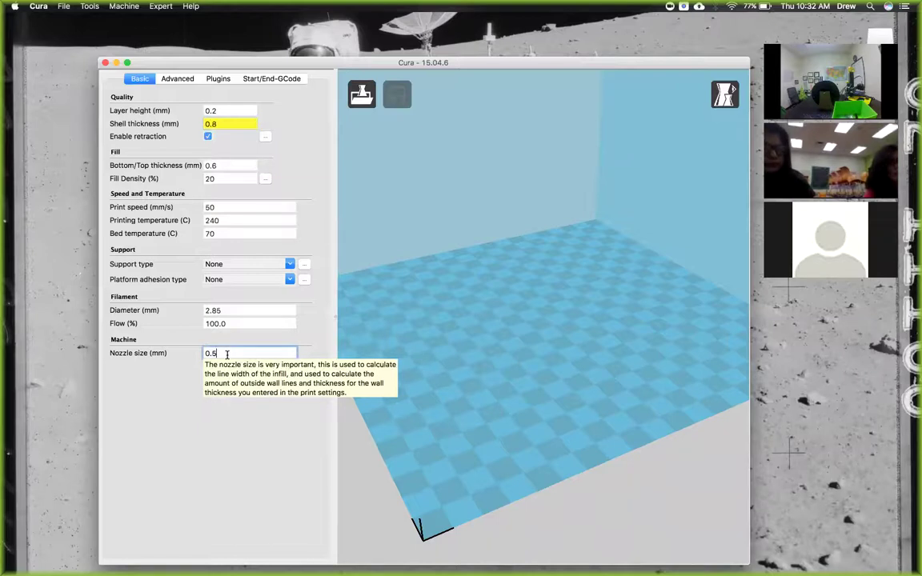
pyautogui.press('BackSpace')
pyautogui.write('4')
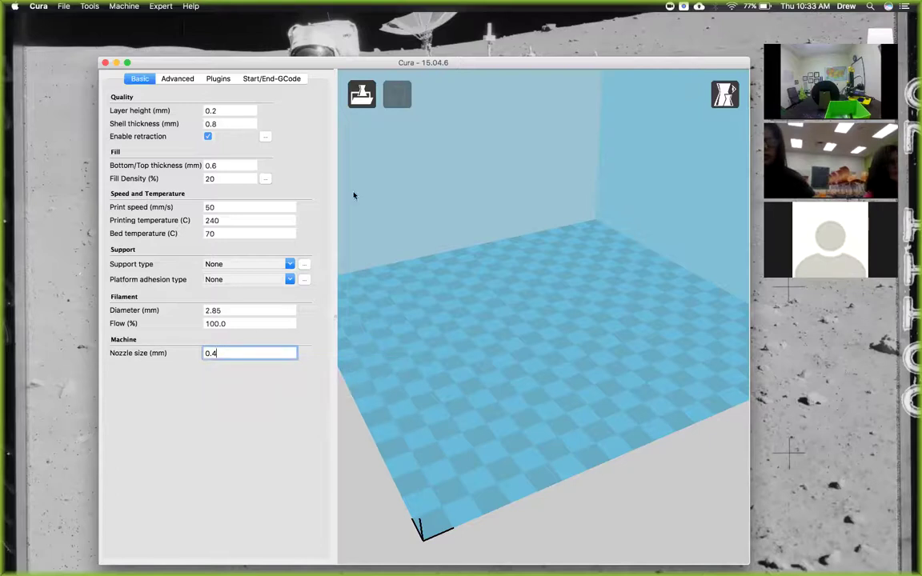
# Set the bottom/top thickness to 0.8 mm in the fill settings
pyautogui.click(226, 166)
pyautogui.press('BackSpace')
pyautogui.write('8')
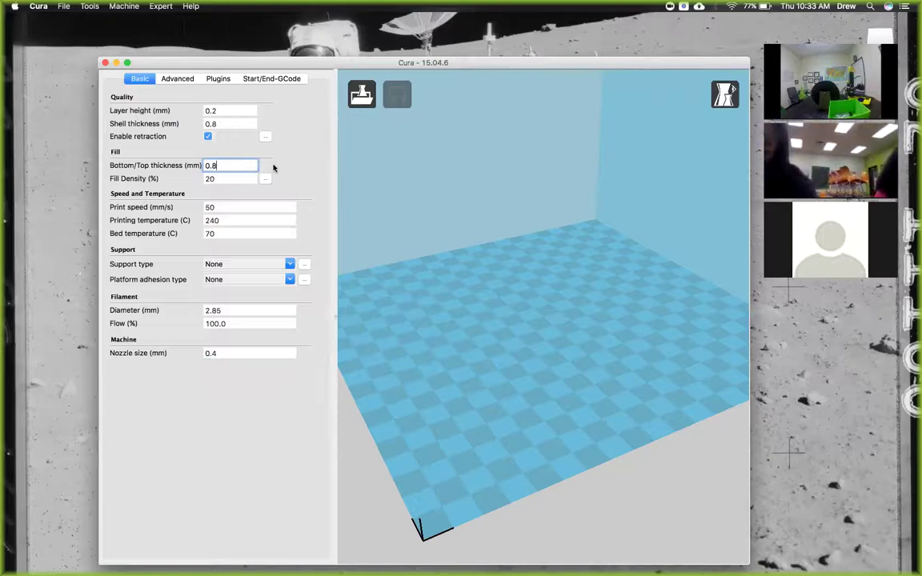
pyautogui.click(224, 180)
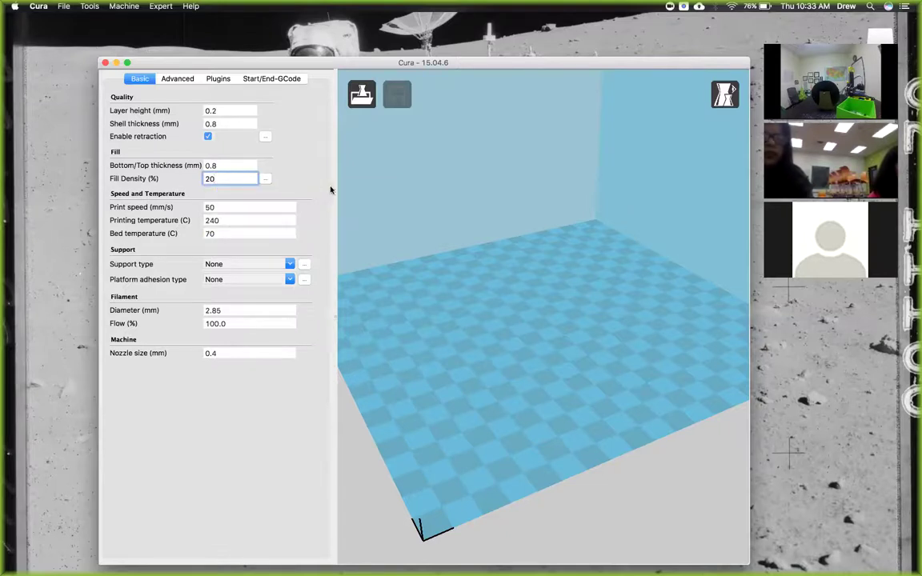
pyautogui.click(275, 206)
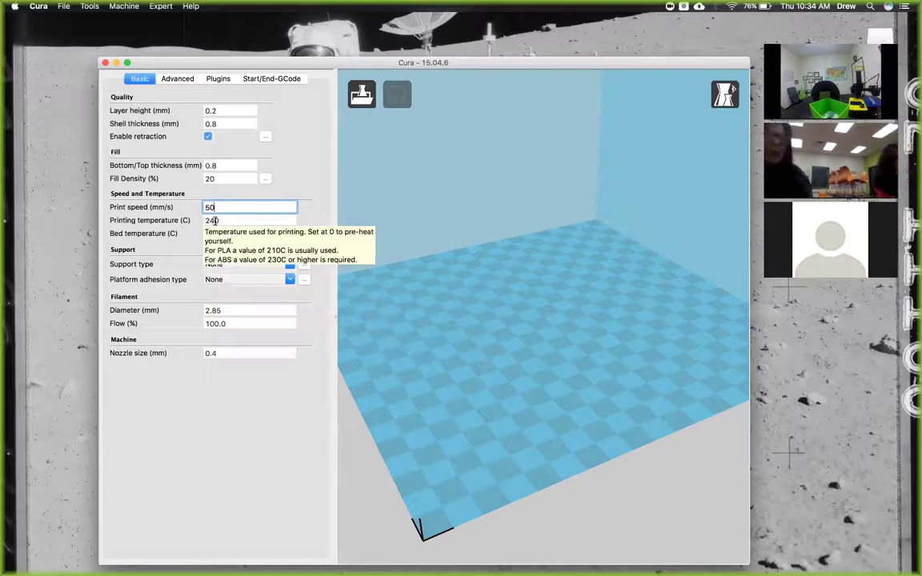
# Set the printing temperature to 220 °C and the bed temperature to 0 °C
pyautogui.click(214, 221)
pyautogui.press('BackSpace')
pyautogui.write('2')
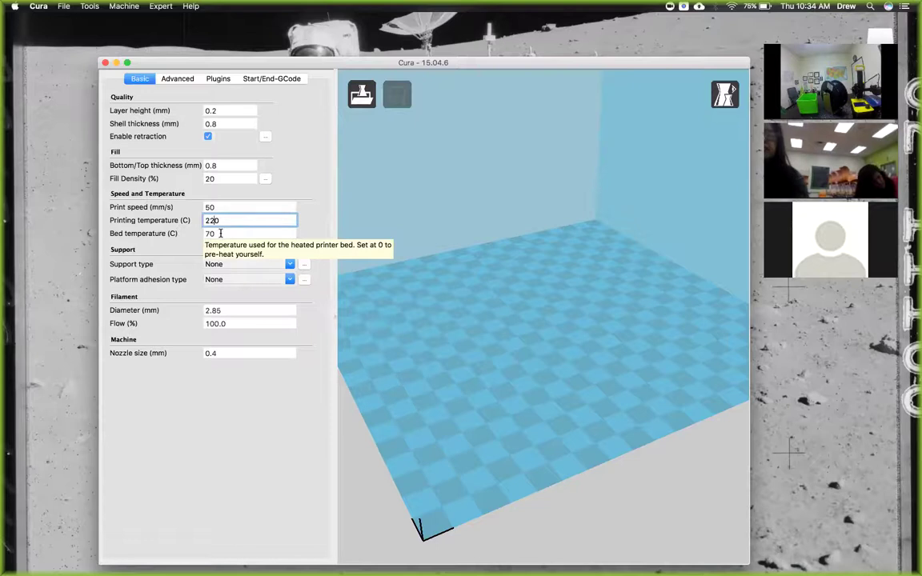
pyautogui.click(220, 233)
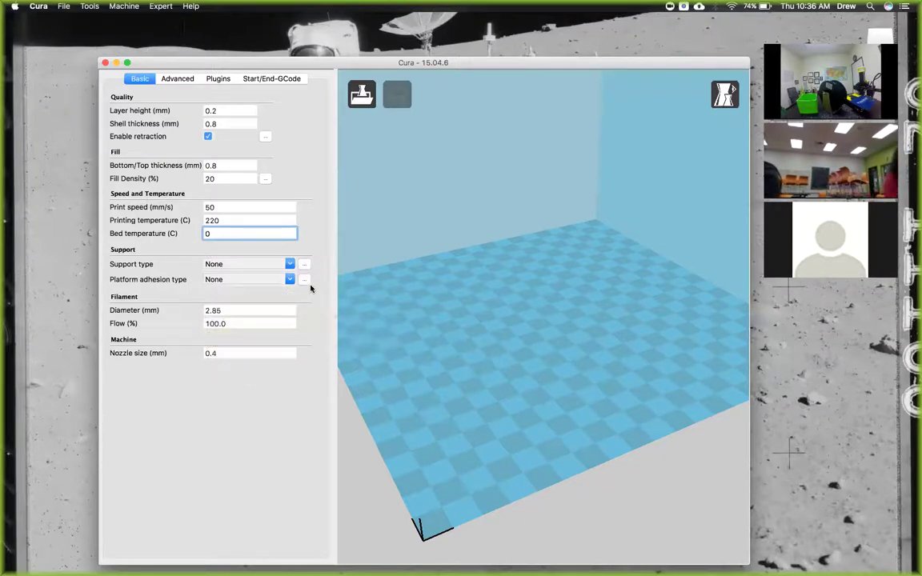
# Set the support type to Everywhere and the filament diameter to 1.75 mm
pyautogui.click(290, 265)
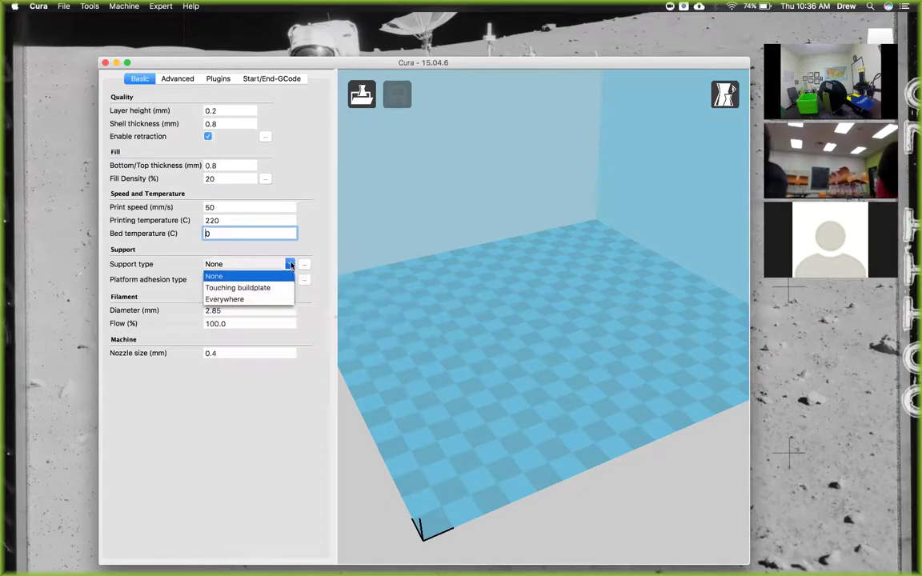
pyautogui.click(259, 301)
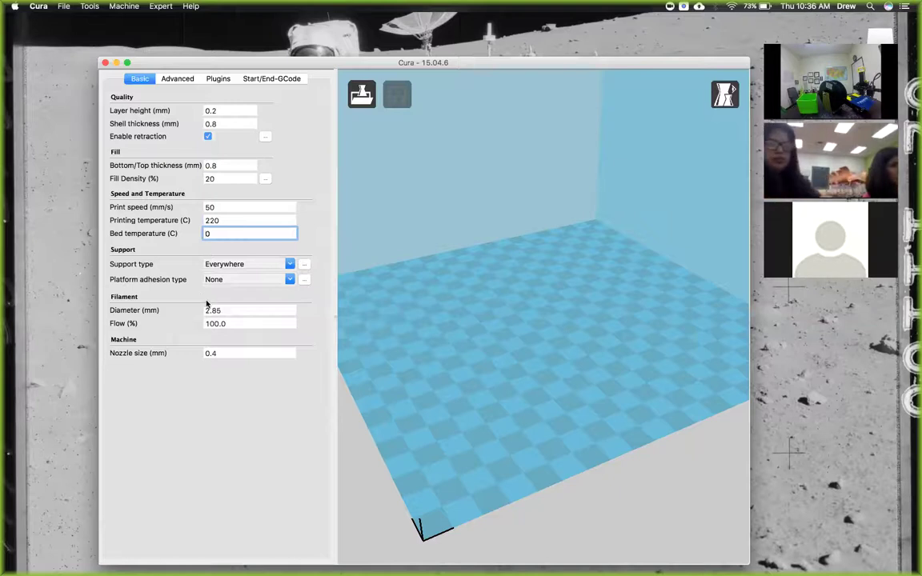
pyautogui.moveTo(232, 311); pyautogui.dragTo(195, 310)
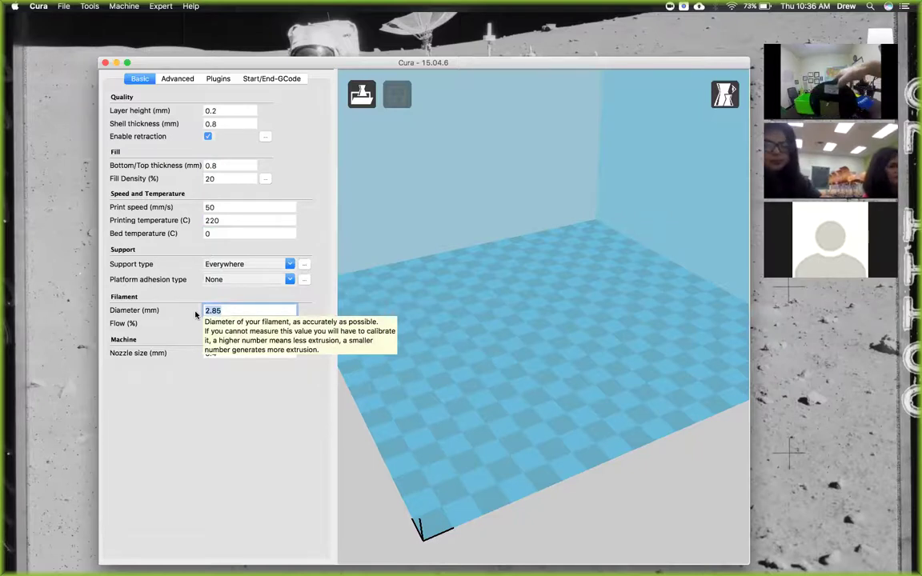
pyautogui.write('1.75')
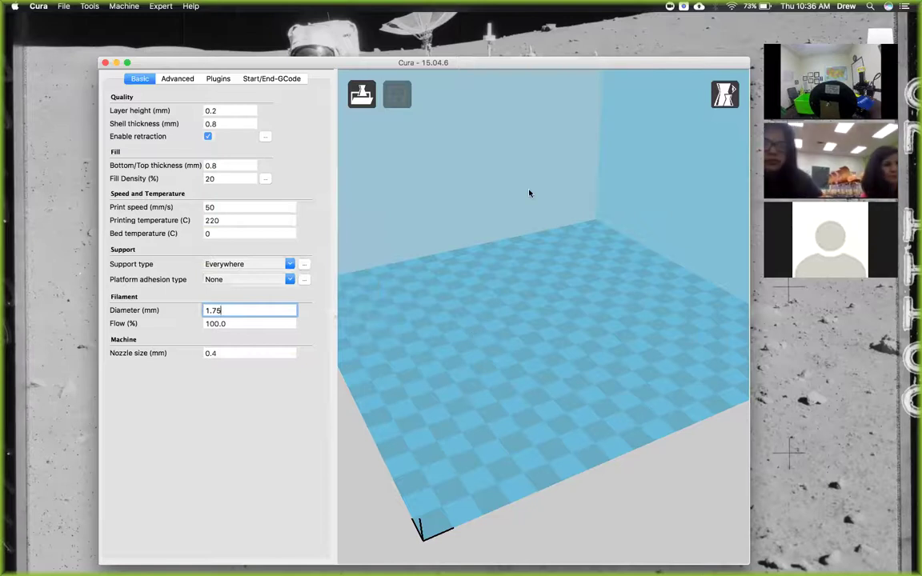
# Open the machine settings and set the new Mendel machine's maximum width to 125 mm
pyautogui.click(124, 6)
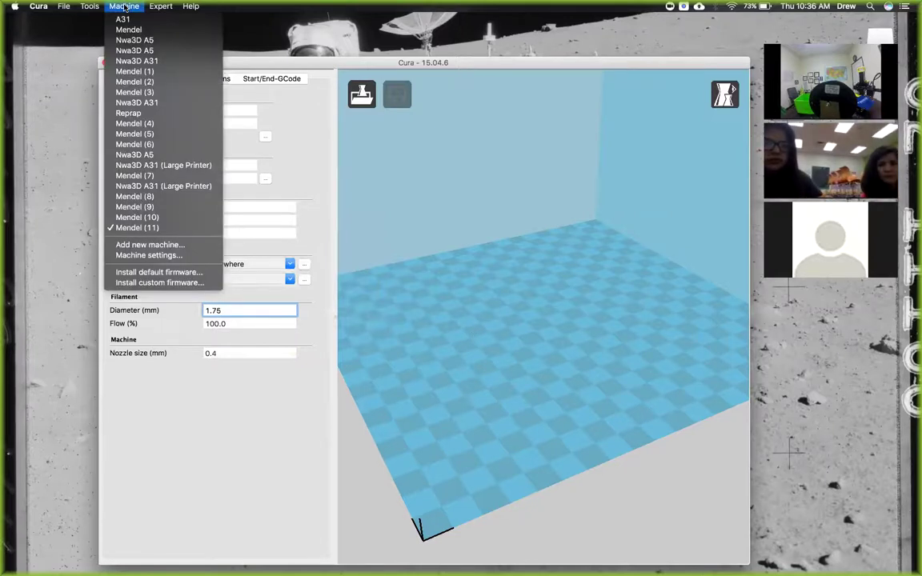
pyautogui.click(164, 257)
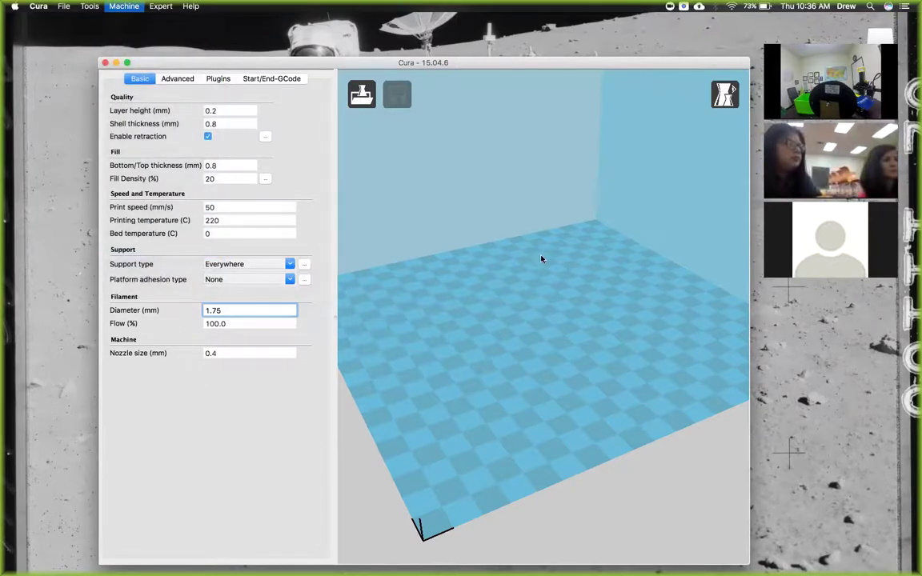
pyautogui.moveTo(495, 206); pyautogui.dragTo(597, 183)
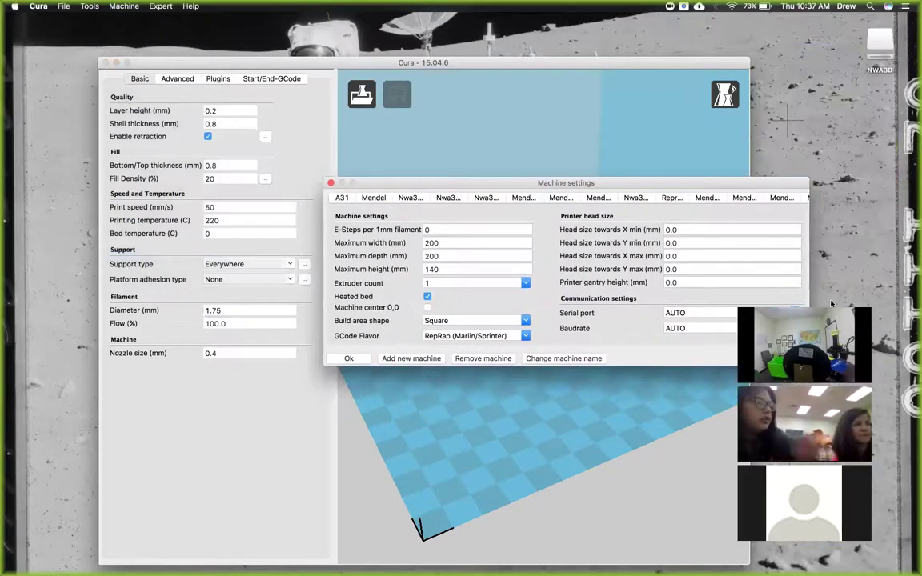
pyautogui.moveTo(557, 184); pyautogui.dragTo(562, 151)
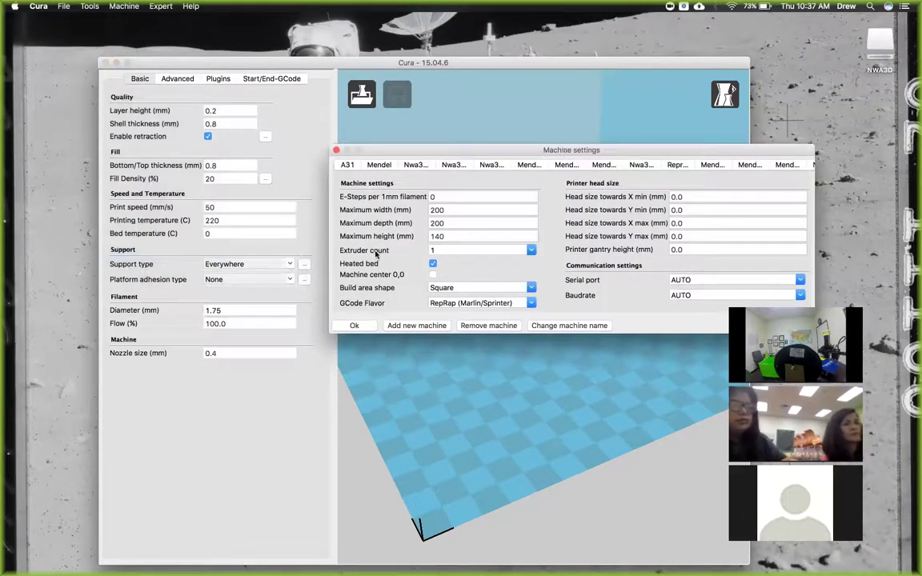
pyautogui.click(436, 210)
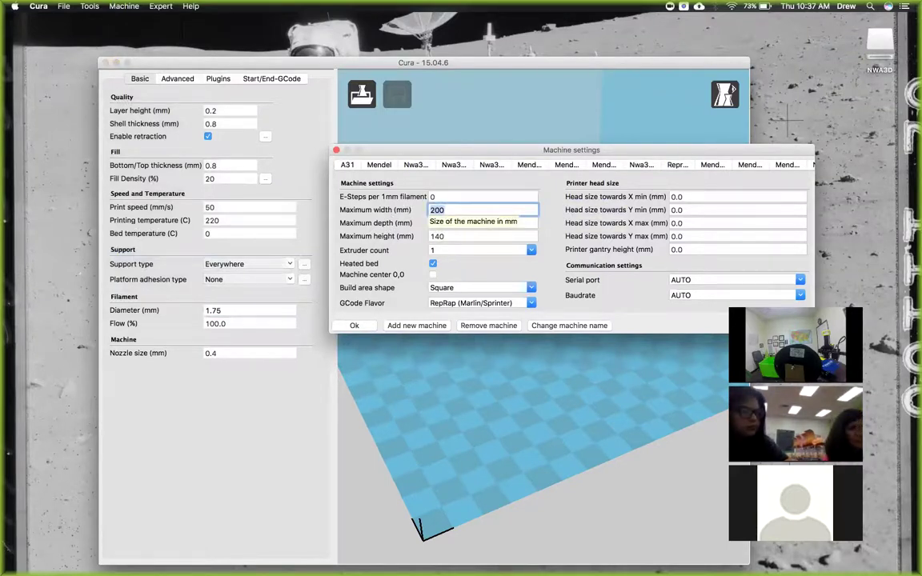
pyautogui.write('125')
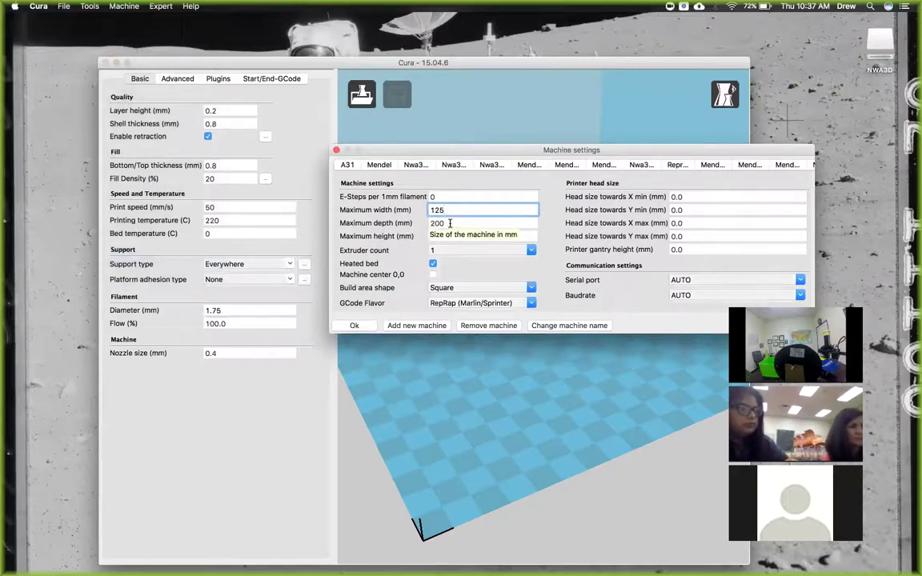
# Set the machine's maximum depth to 150 mm and its maximum height to 100 mm
pyautogui.moveTo(450, 223); pyautogui.dragTo(429, 223)
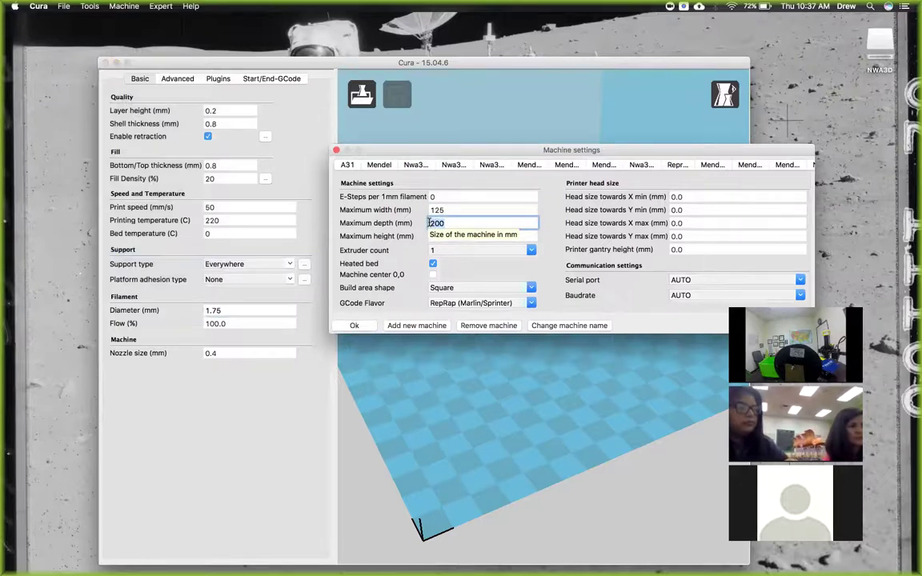
pyautogui.write('150')
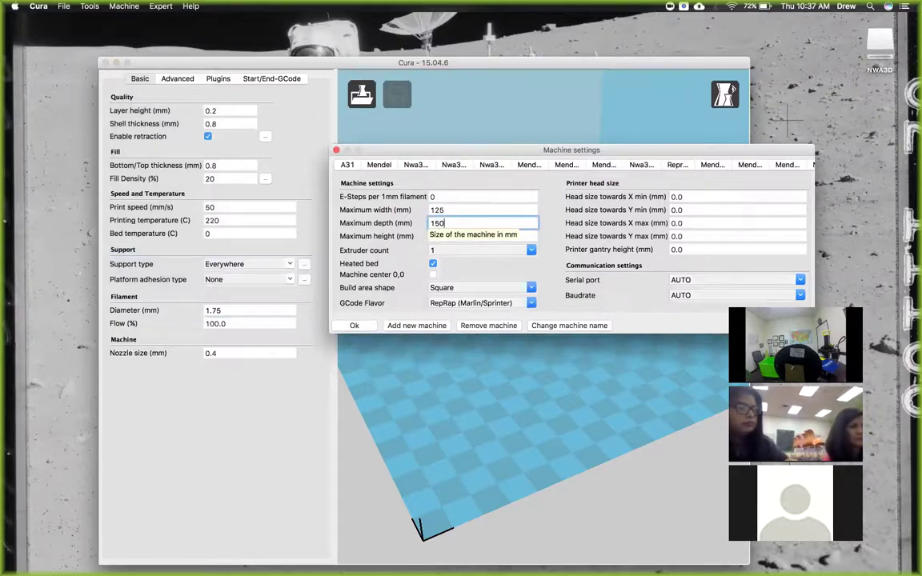
pyautogui.moveTo(448, 236); pyautogui.dragTo(429, 237)
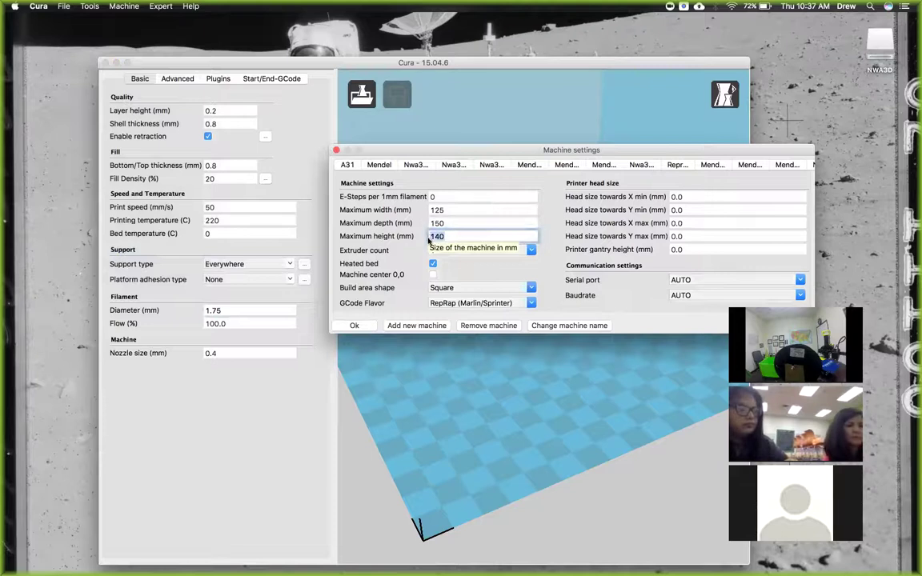
pyautogui.write('1')
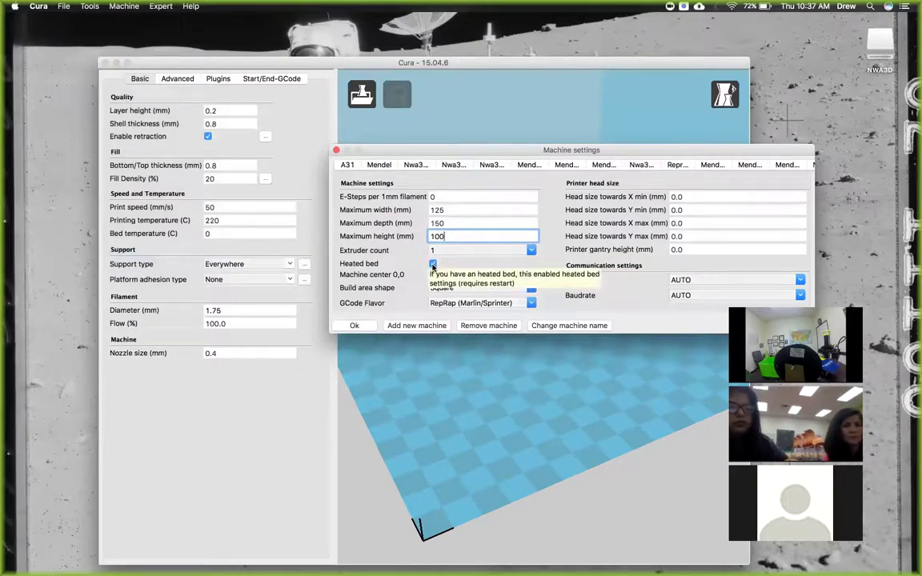
# Turn off the heated bed option for the machine and accept the machine settings
pyautogui.click(432, 264)
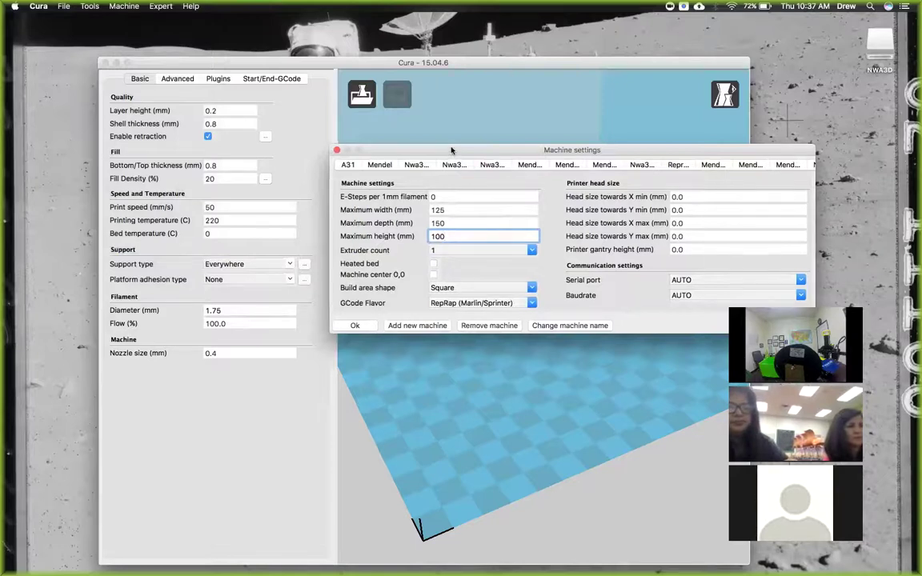
pyautogui.moveTo(449, 150); pyautogui.dragTo(452, 148)
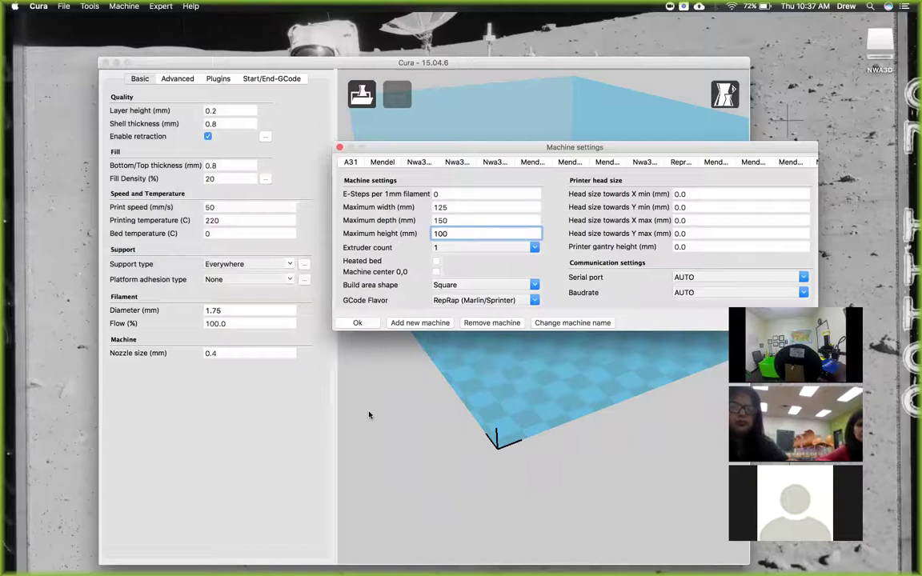
pyautogui.moveTo(395, 276)
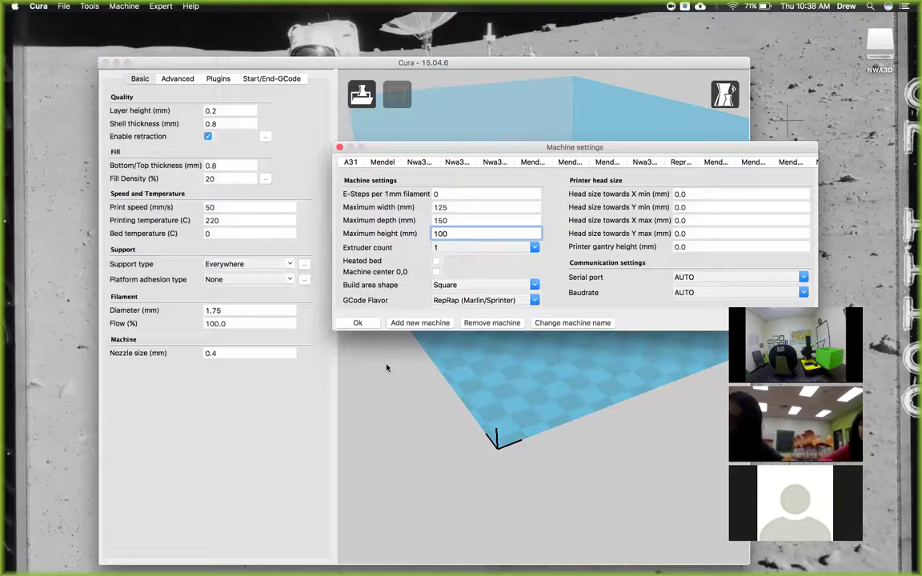
pyautogui.click(355, 324)
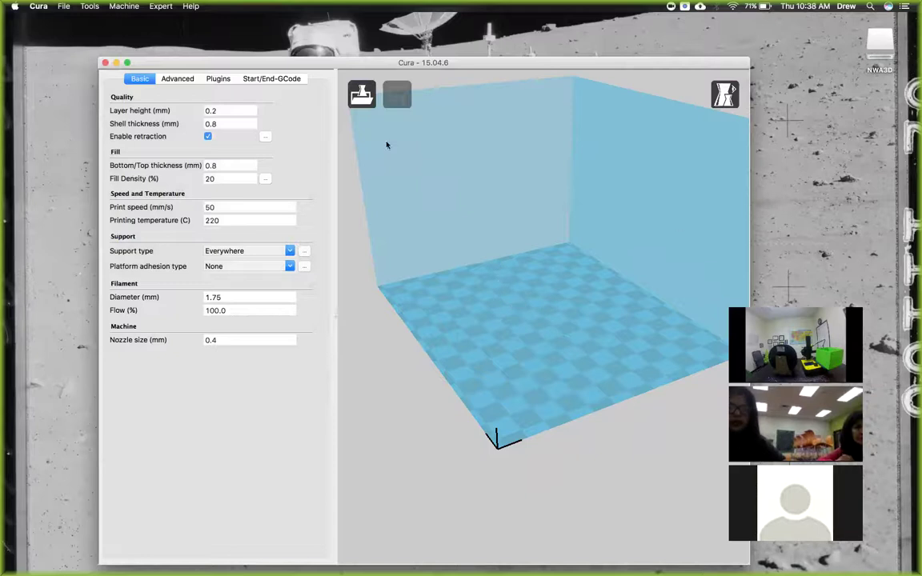
# Start loading a model, browse to the STL files folder on the NWA3D drive, and preview the keychain and dice files
pyautogui.click(366, 98)
pyautogui.click(227, 313)
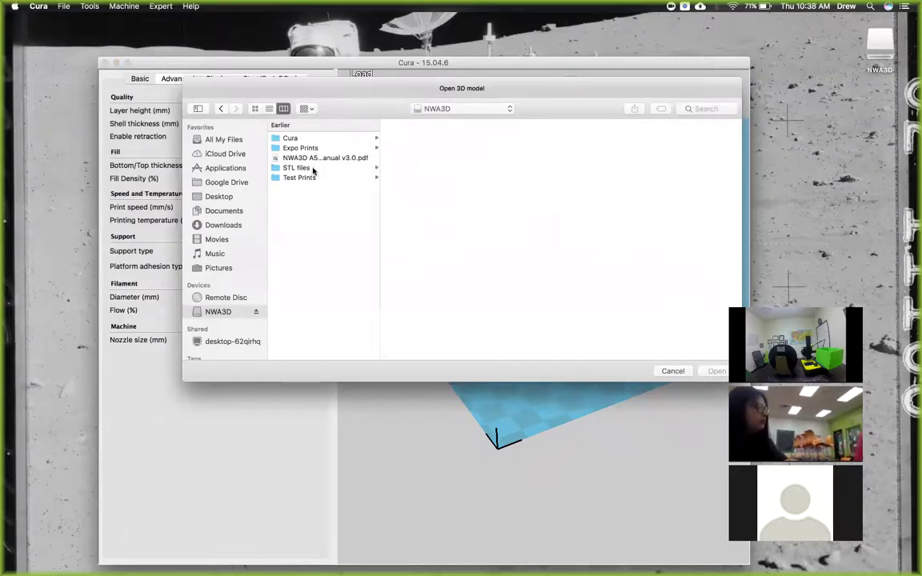
pyautogui.click(312, 168)
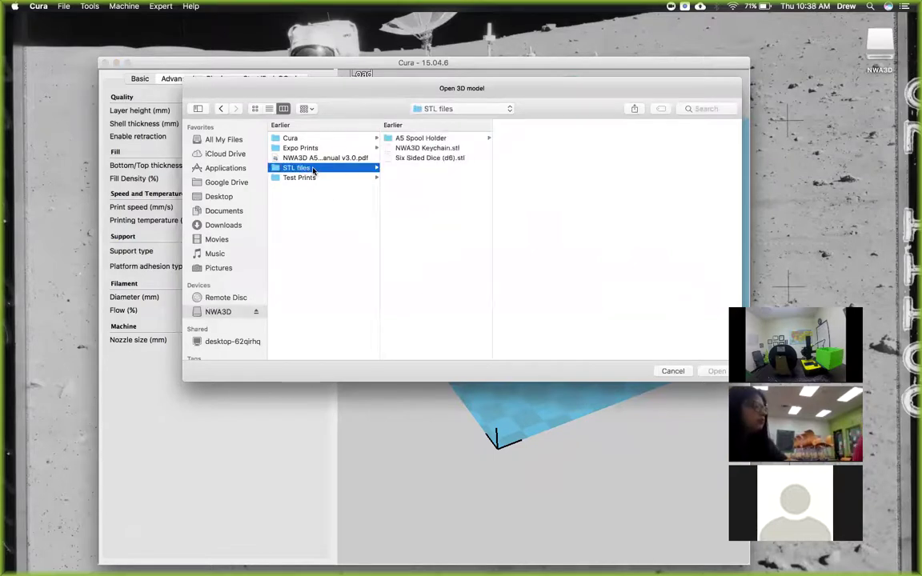
pyautogui.click(427, 148)
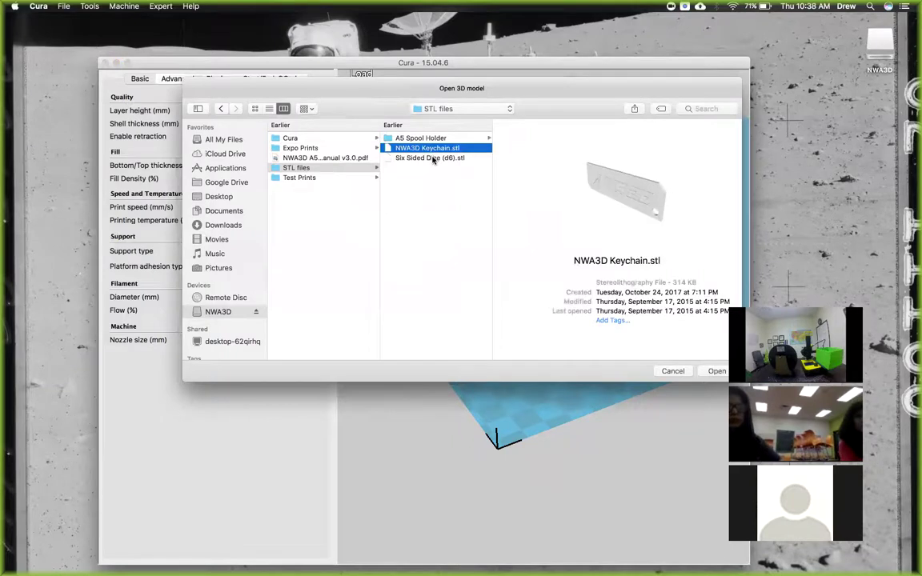
pyautogui.click(432, 157)
pyautogui.press('Up')
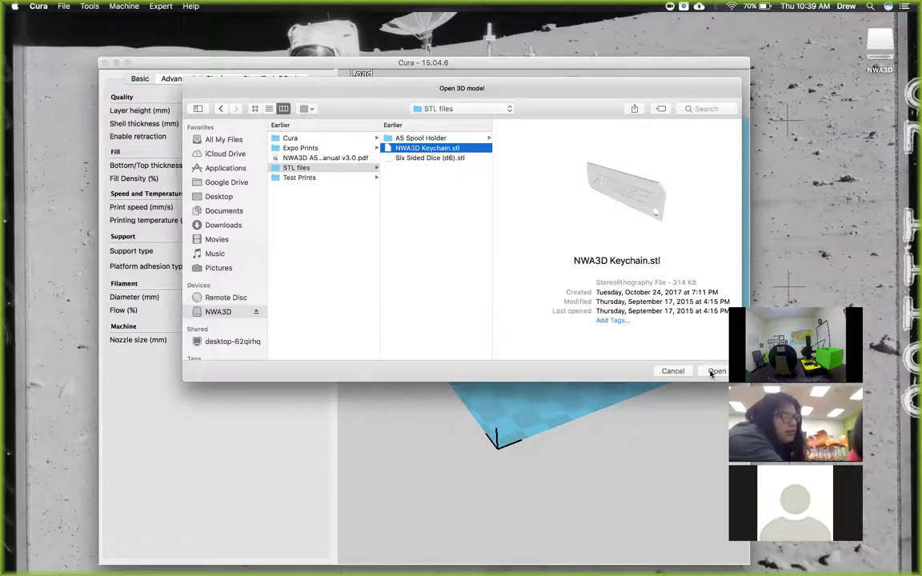
# Look through the STL files folder and preview the side plate, base plate and spindle models in the A5 Spool Holder folder
pyautogui.click(457, 159)
pyautogui.click(447, 147)
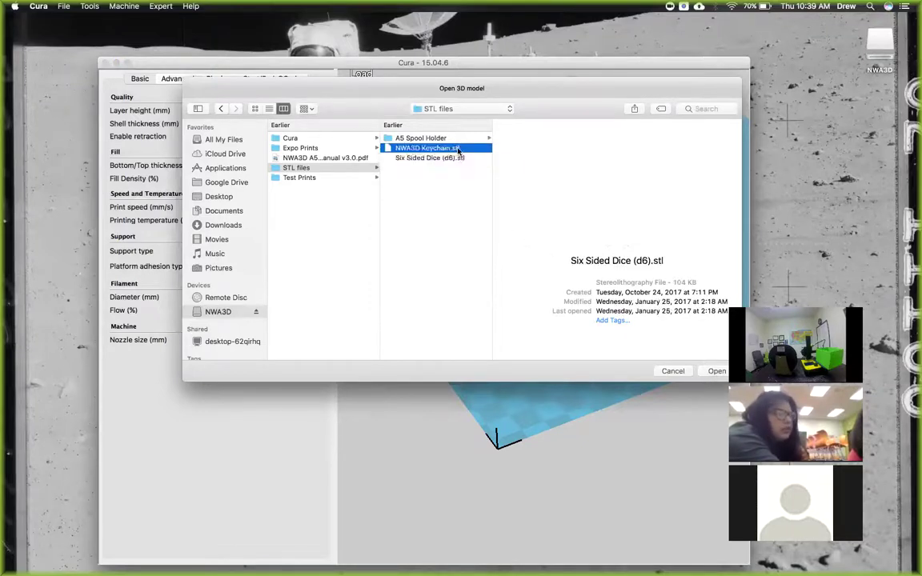
pyautogui.click(448, 139)
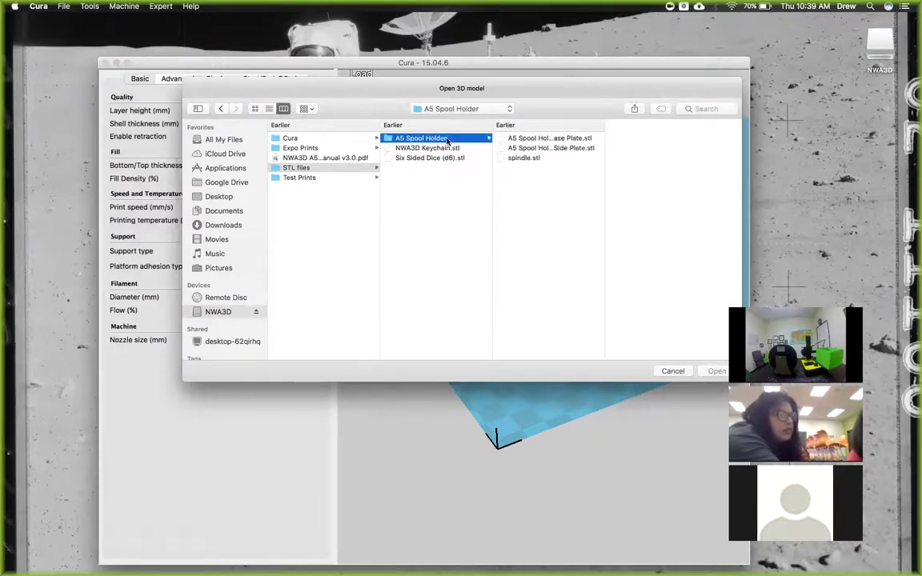
pyautogui.click(525, 149)
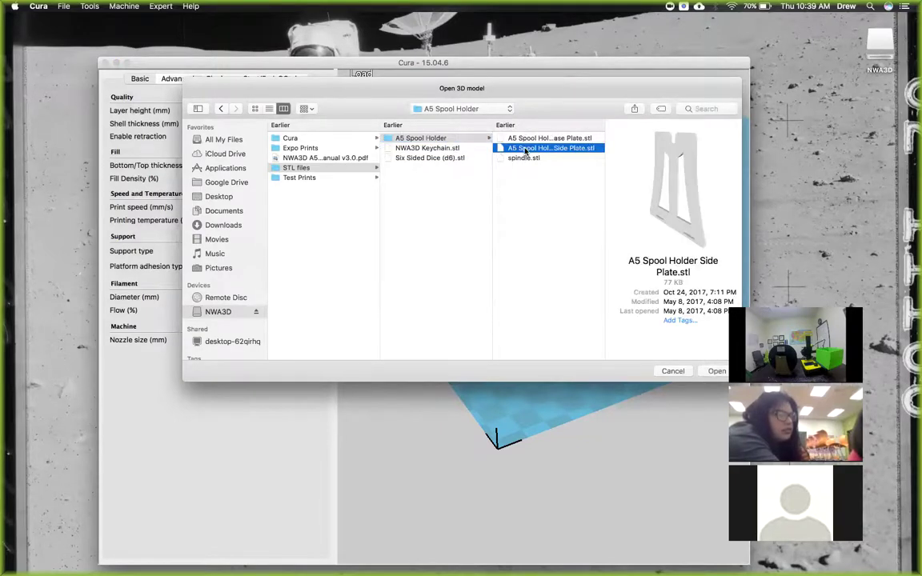
pyautogui.click(527, 139)
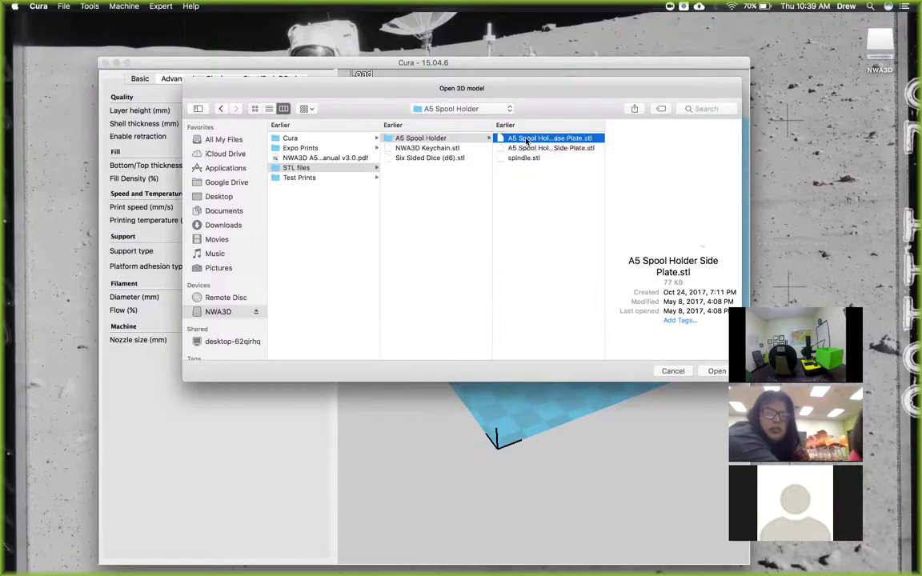
pyautogui.click(525, 159)
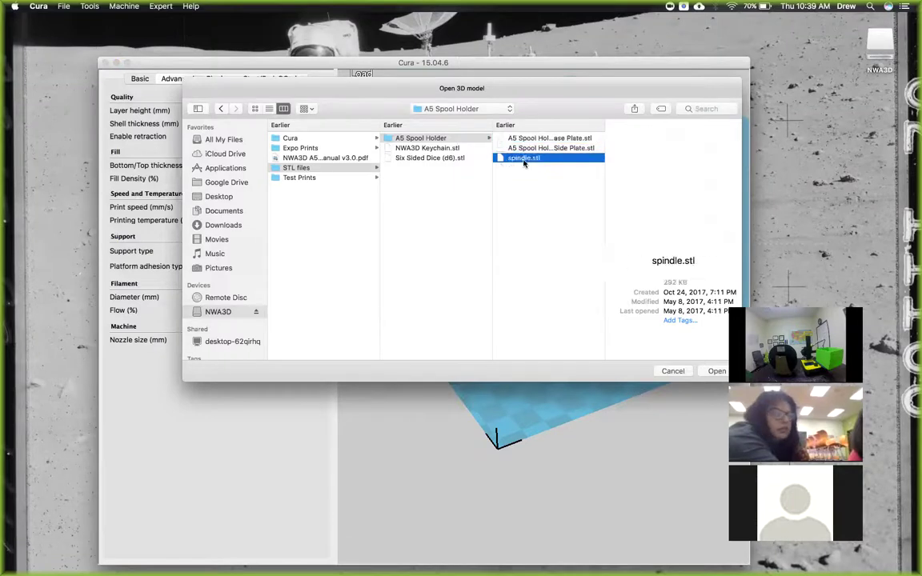
pyautogui.click(465, 185)
# Load Six Sided Dice (d6).stl from the STL files folder onto the build plate
pyautogui.click(462, 158)
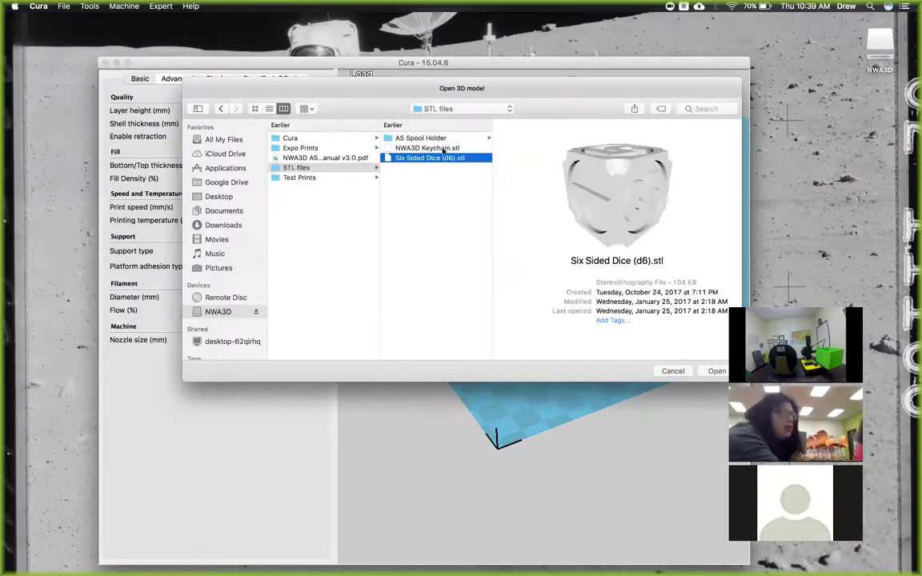
pyautogui.click(437, 138)
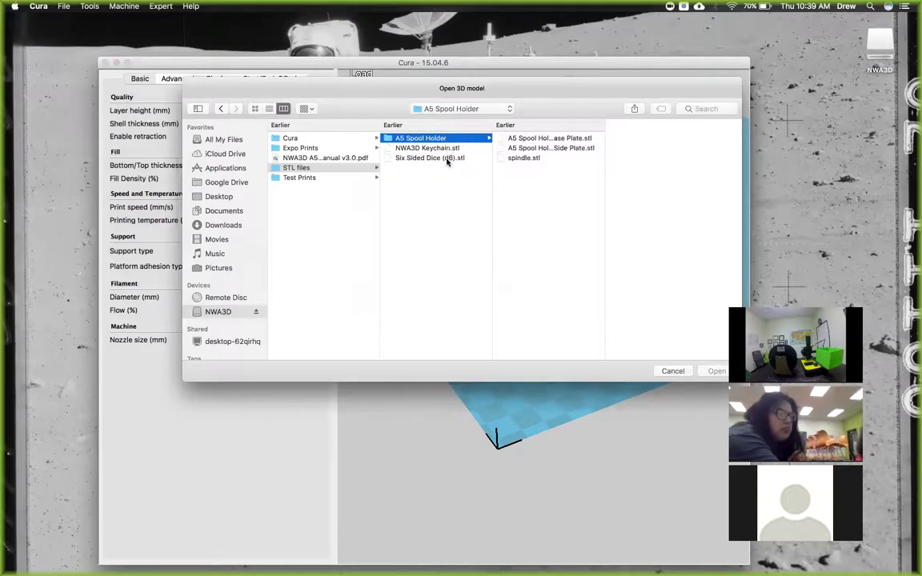
pyautogui.click(446, 159)
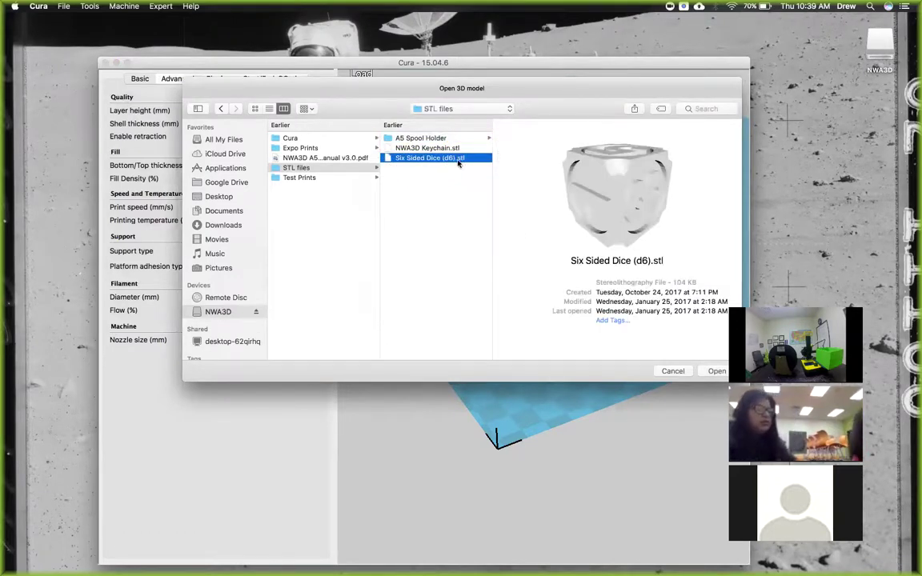
pyautogui.click(716, 372)
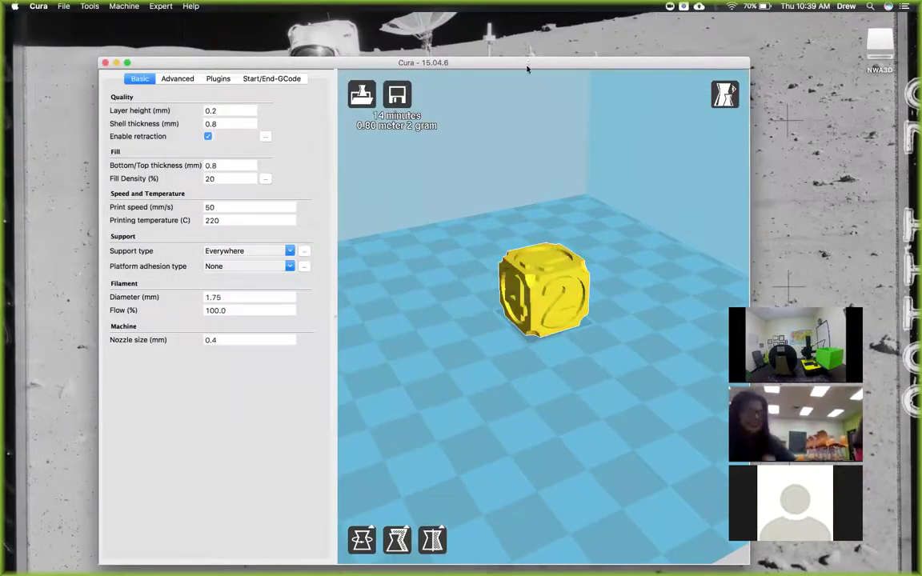
# Move the dice from the centre of the build plate to its front right corner
pyautogui.moveTo(527, 64); pyautogui.dragTo(502, 51)
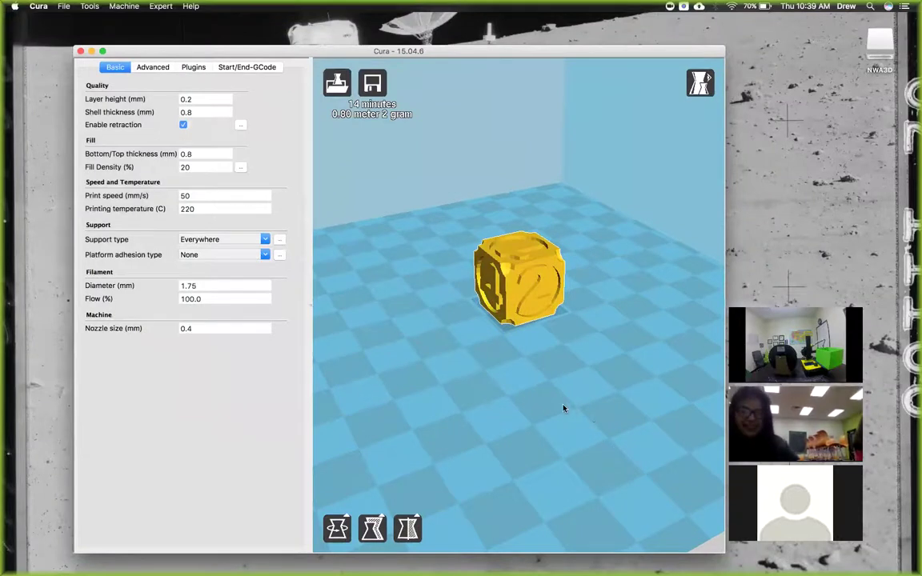
pyautogui.scroll(-5, 563, 407)
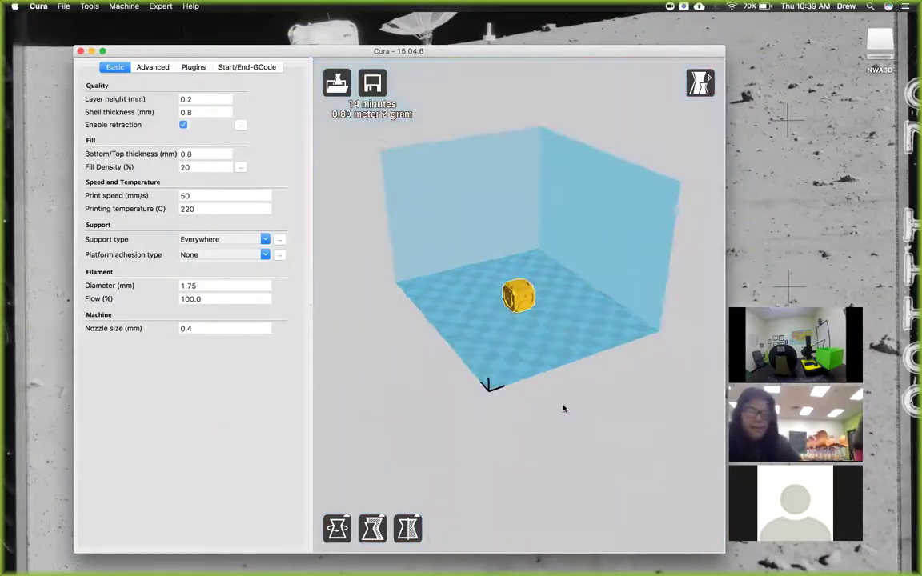
pyautogui.scroll(2, 563, 407)
pyautogui.moveTo(573, 358)
pyautogui.mouseDown(button='right')
pyautogui.moveTo(530, 364)
pyautogui.moveTo(592, 369)
pyautogui.moveTo(545, 366)
pyautogui.moveTo(556, 354)
pyautogui.moveTo(559, 365)
pyautogui.mouseUp(button='right')
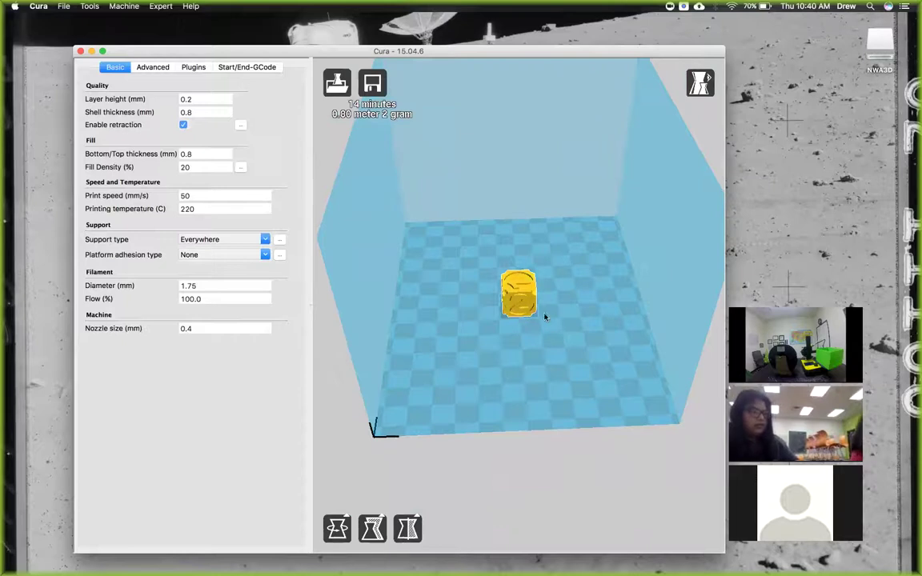
pyautogui.moveTo(528, 311); pyautogui.dragTo(623, 391)
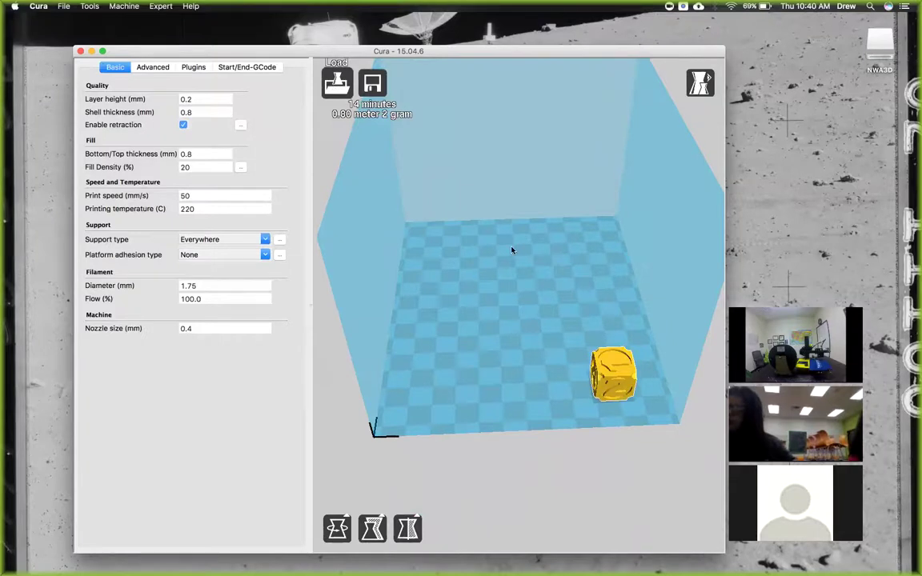
# Load NWA3D Keychain.stl onto the build plate alongside the dice
pyautogui.click(337, 83)
pyautogui.click(318, 149)
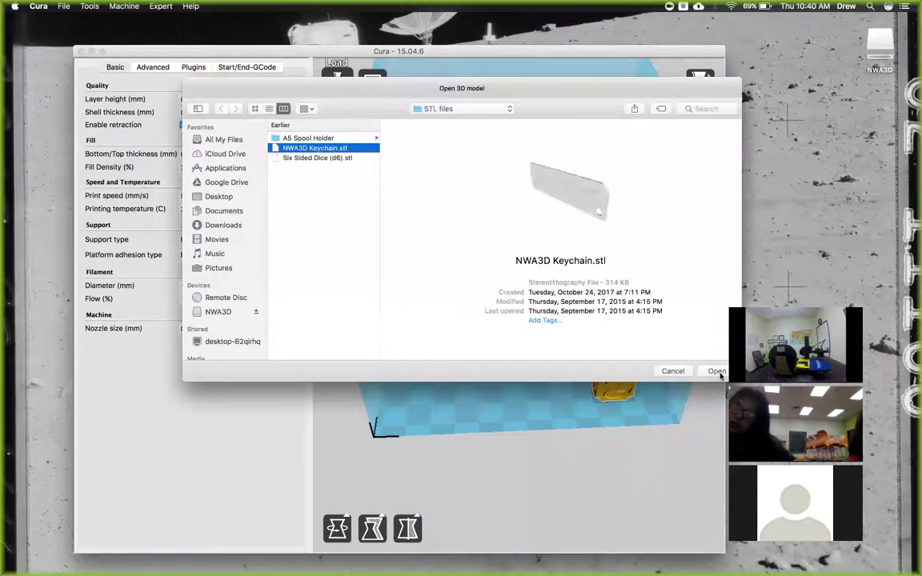
pyautogui.click(716, 371)
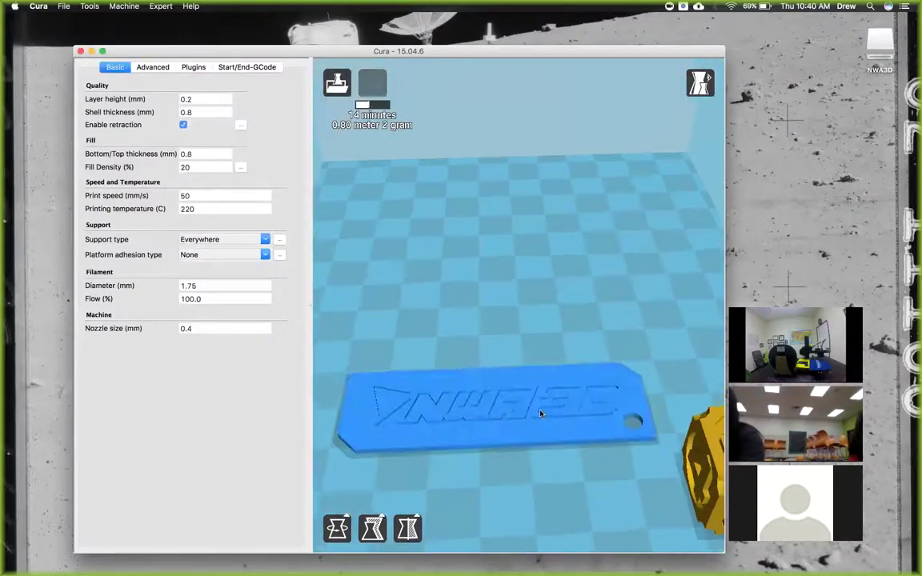
# Place the keychain near the centre of the build plate and the dice just in front of it
pyautogui.moveTo(509, 349); pyautogui.dragTo(439, 334)
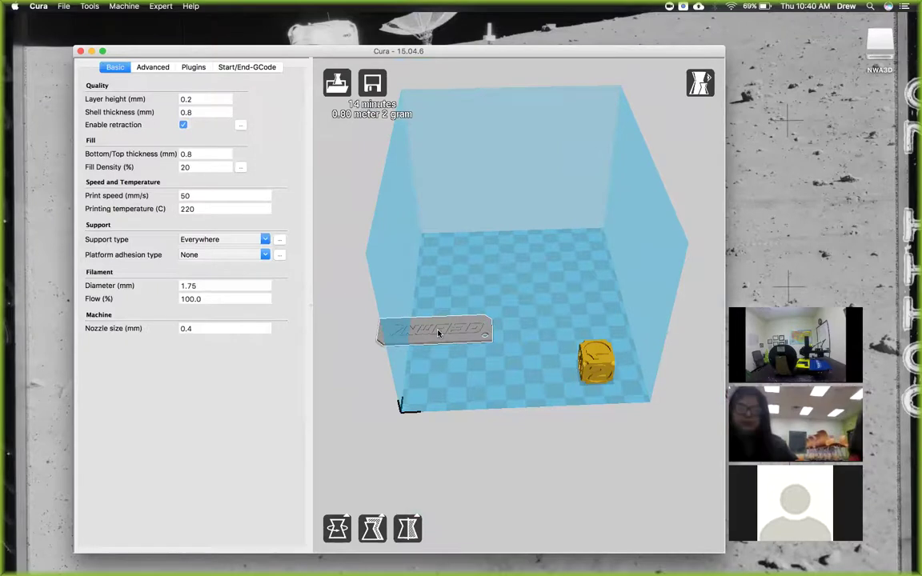
pyautogui.moveTo(439, 334); pyautogui.dragTo(520, 313)
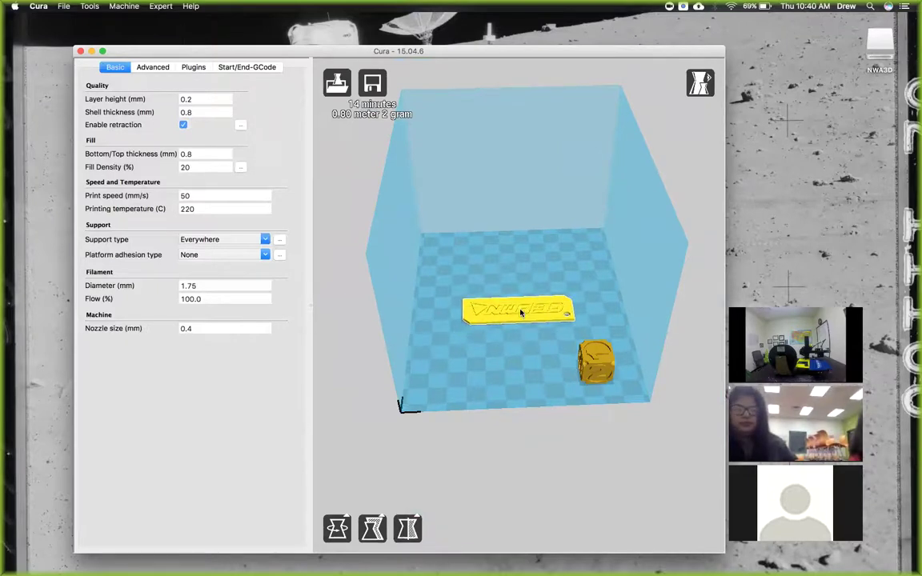
pyautogui.moveTo(593, 362); pyautogui.dragTo(529, 359)
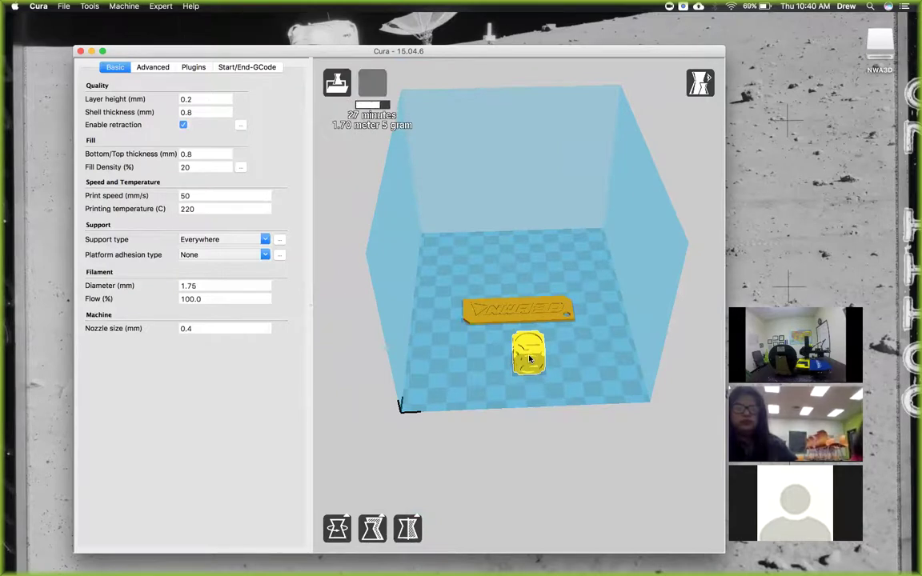
# Tilt the dice sideways with the Rotate tool and inspect its raised edge from a low side view
pyautogui.click(337, 529)
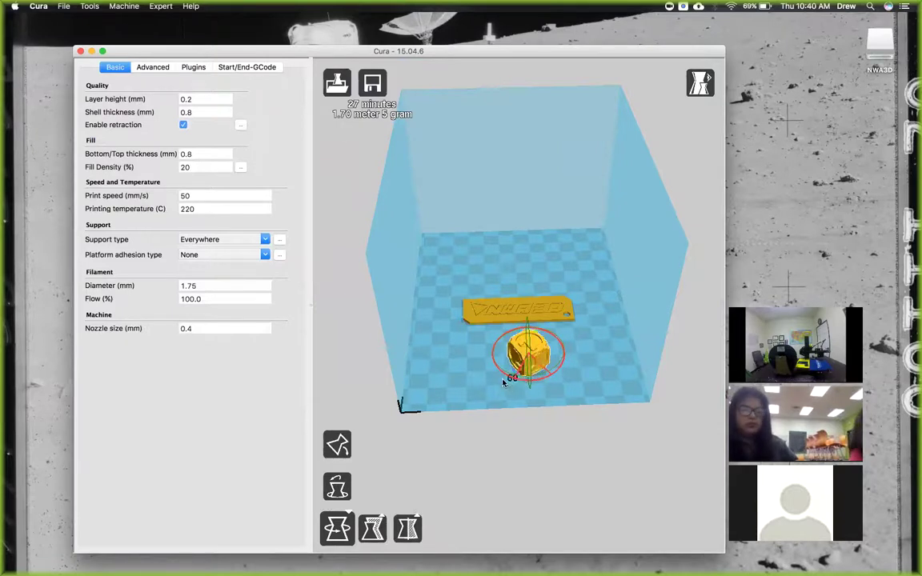
pyautogui.scroll(5, 494, 373)
pyautogui.scroll(5, 494, 373)
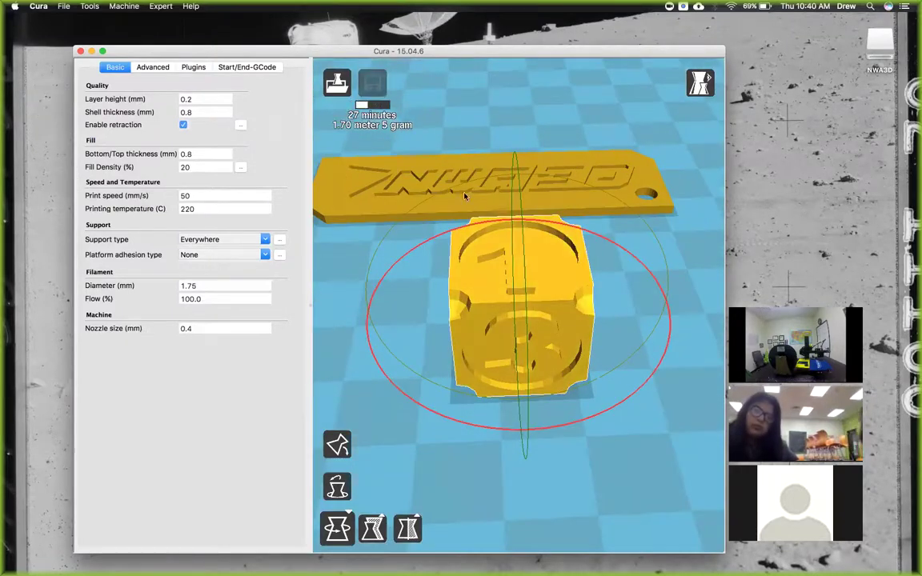
pyautogui.moveTo(485, 214); pyautogui.dragTo(476, 337)
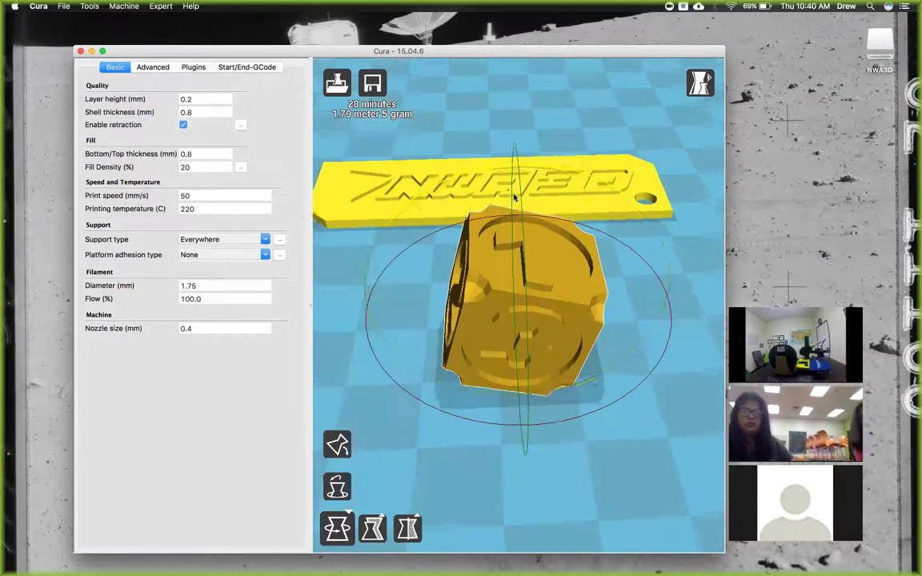
pyautogui.moveTo(453, 503); pyautogui.dragTo(457, 425, button='right')
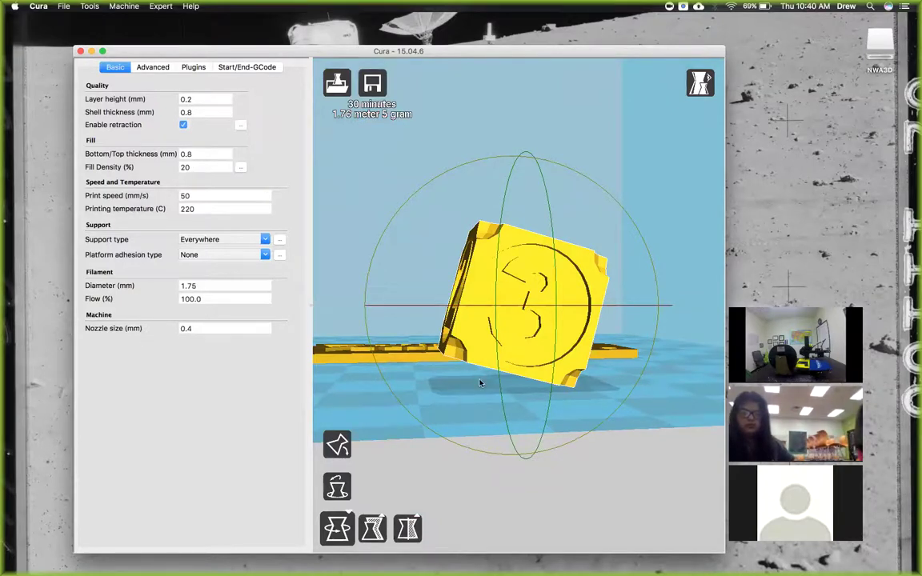
pyautogui.moveTo(357, 396)
pyautogui.mouseDown(button='right')
pyautogui.moveTo(368, 398)
pyautogui.moveTo(356, 399)
pyautogui.mouseUp(button='right')
pyautogui.scroll(-3, 356, 401)
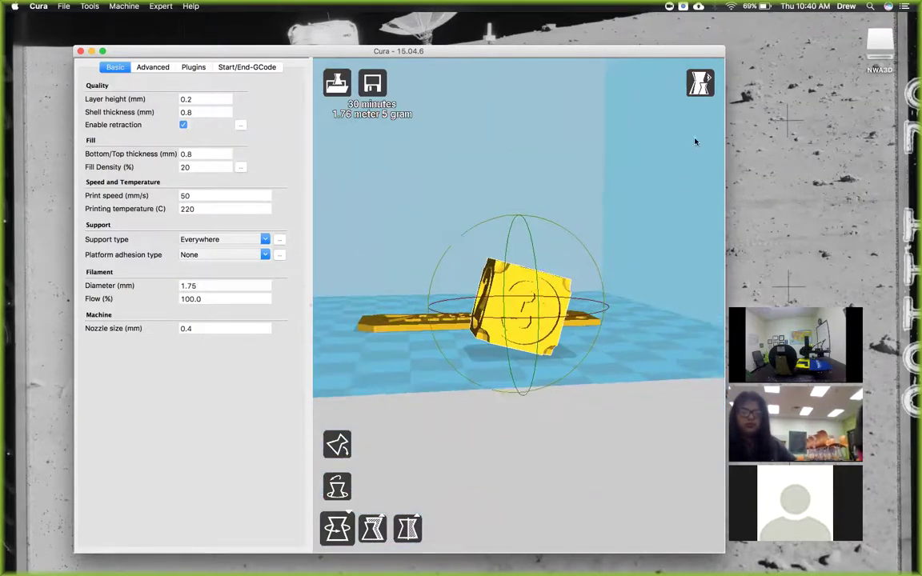
# Switch to the Layers view and lower the displayed layer to 68 to inspect the dice's internal infill
pyautogui.click(700, 83)
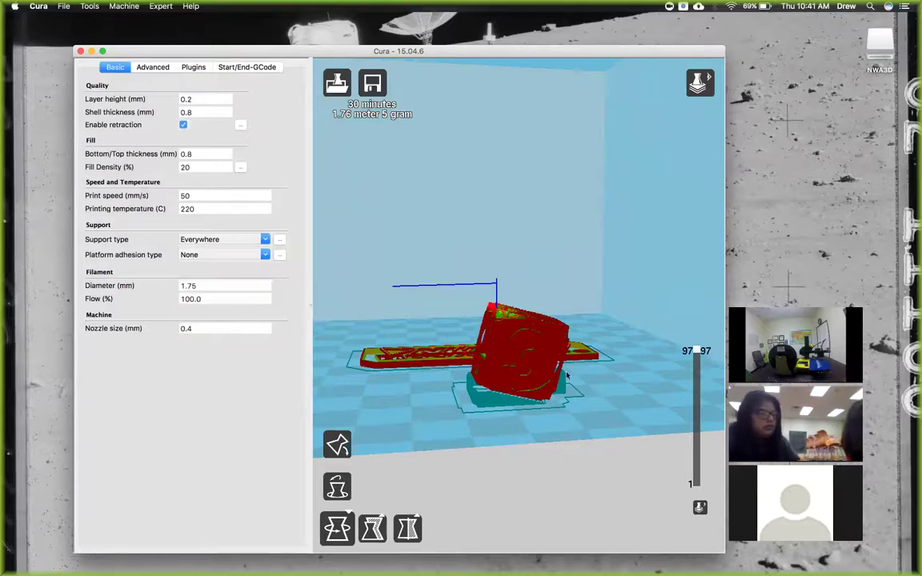
pyautogui.moveTo(563, 376); pyautogui.dragTo(563, 394, button='right')
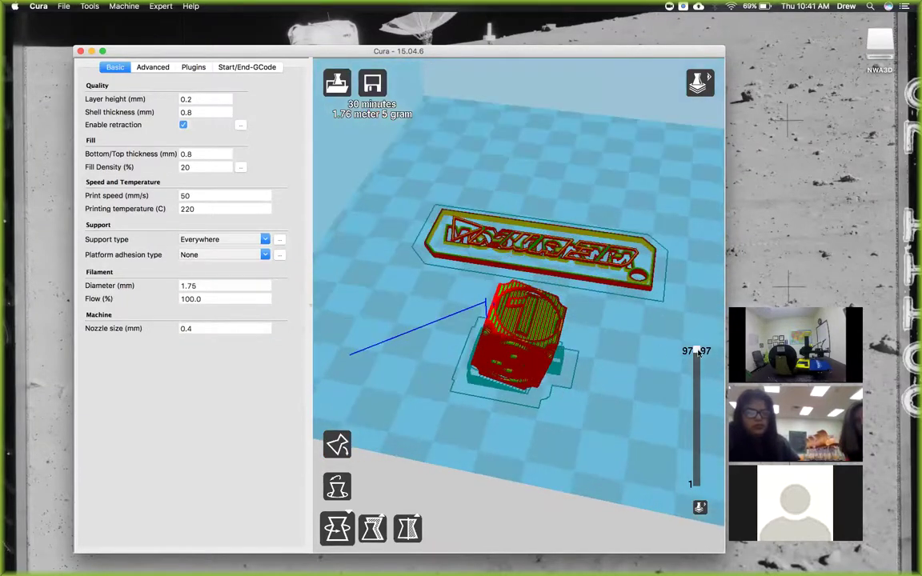
pyautogui.moveTo(699, 352); pyautogui.dragTo(693, 392)
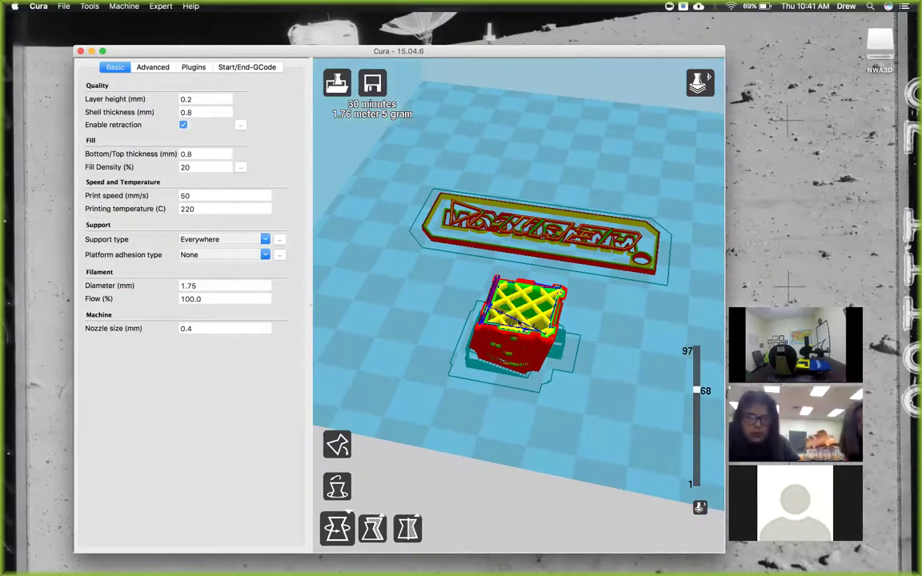
# Set the fill density to 5% and raise the layer preview back to the top layer, 97
pyautogui.click(174, 169)
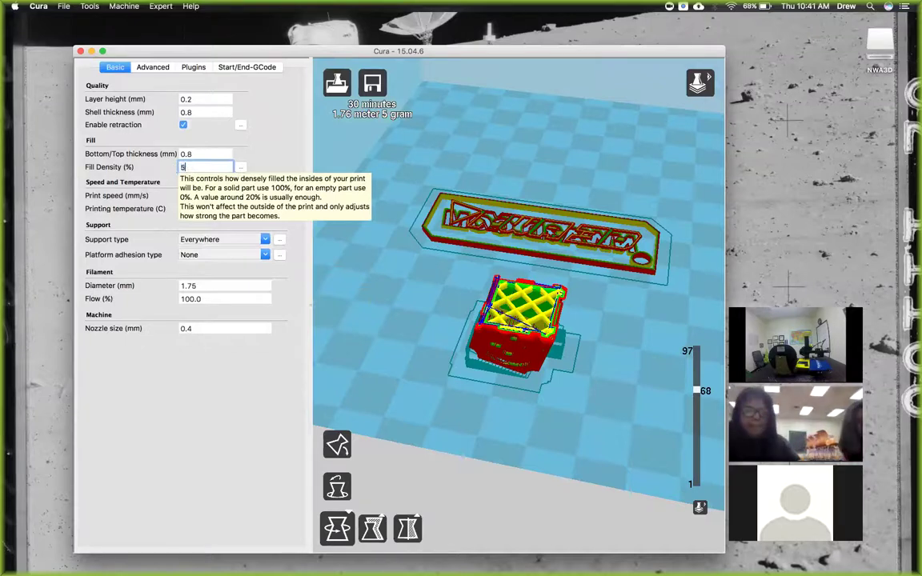
pyautogui.write('5')
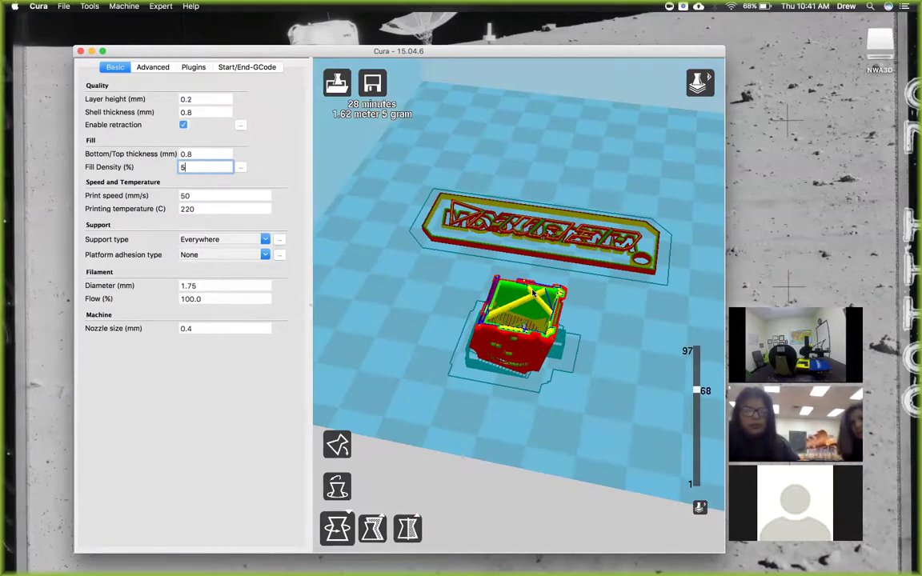
pyautogui.moveTo(696, 390); pyautogui.dragTo(696, 352)
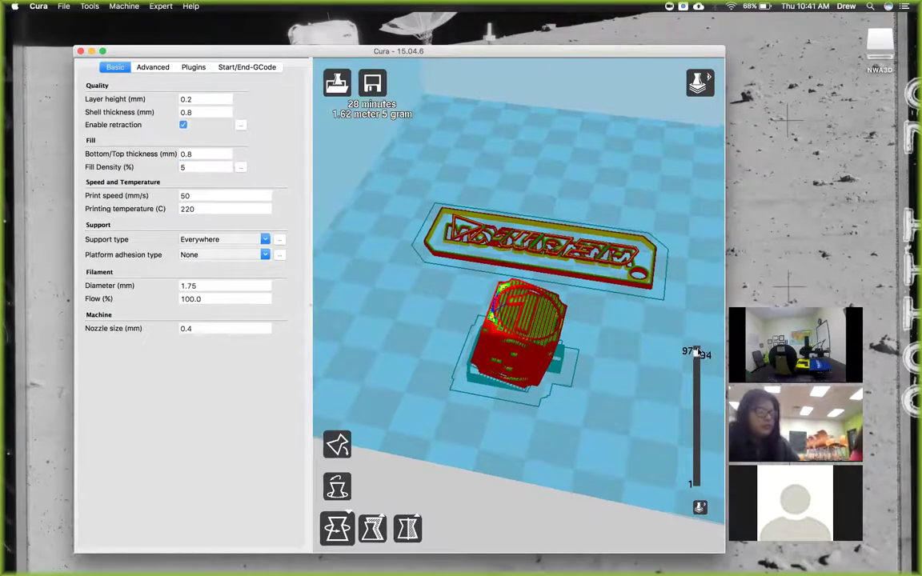
# Return to the Normal view and lay the tilted dice flat on the build plate
pyautogui.click(700, 82)
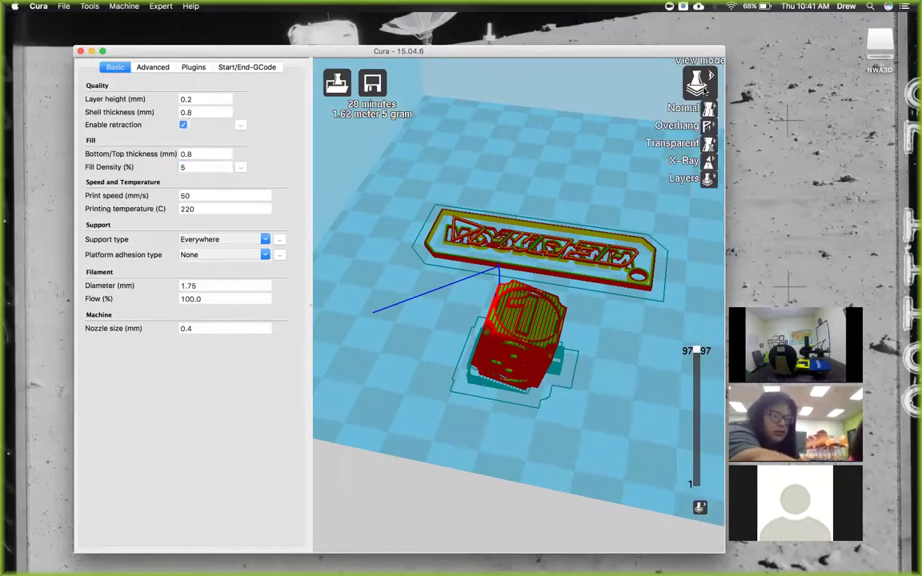
pyautogui.click(700, 112)
pyautogui.click(480, 315)
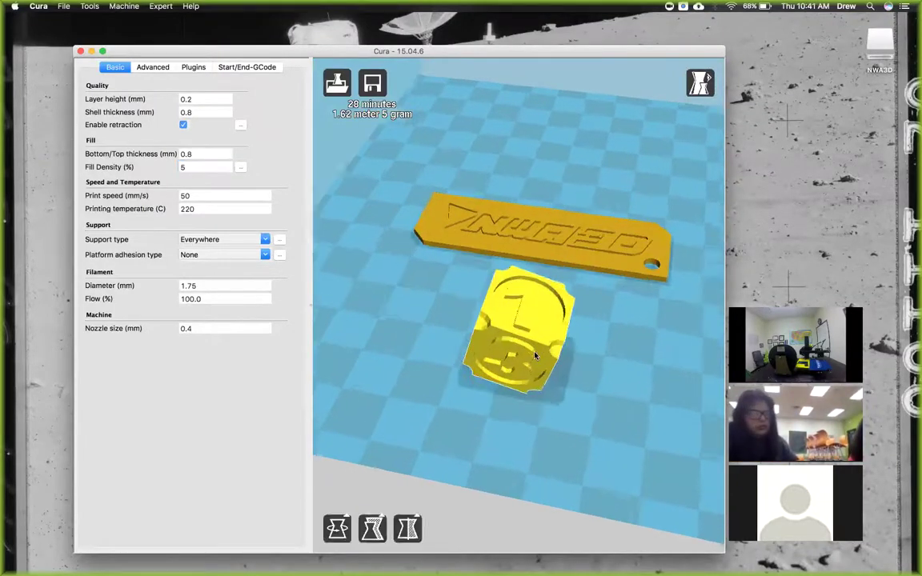
pyautogui.click(336, 528)
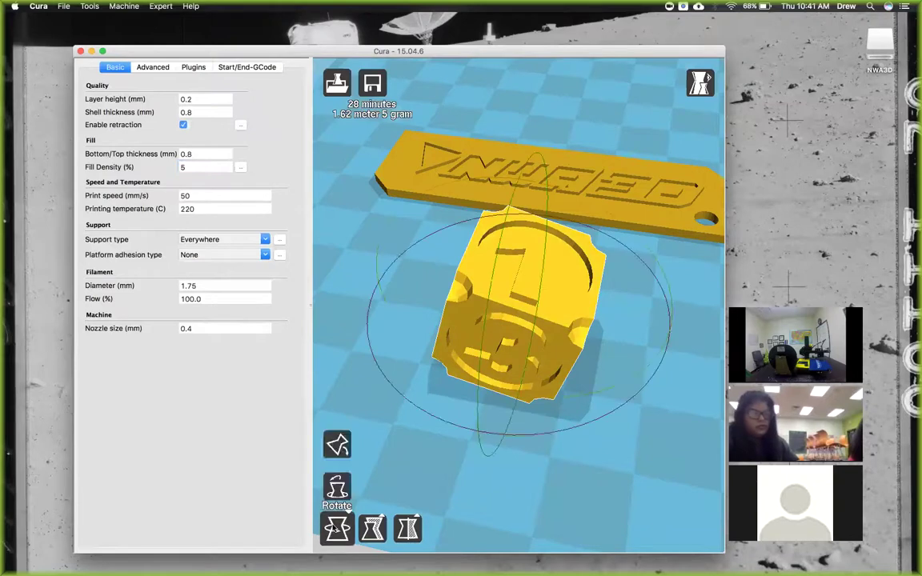
pyautogui.click(338, 451)
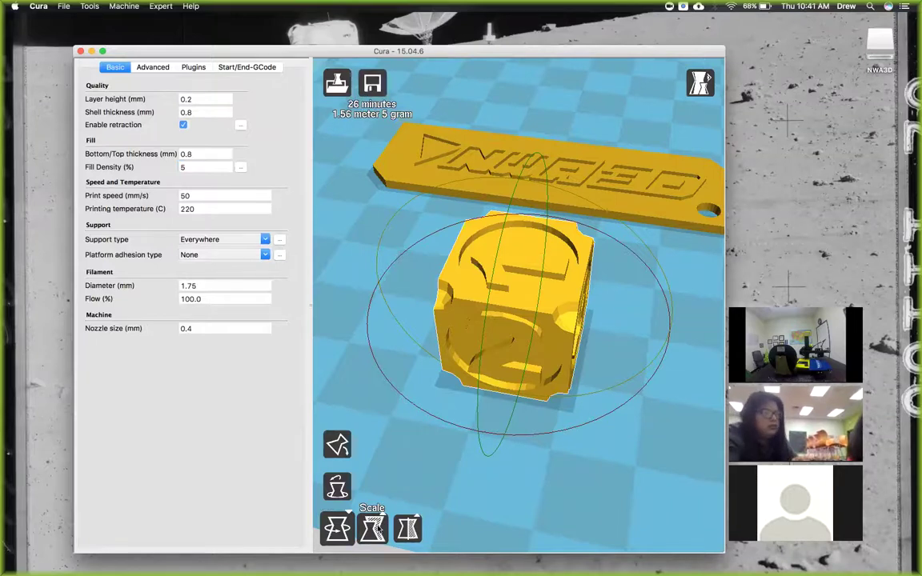
# Scale the dice uniformly up to about 27.2 mm per side, then down to about 12.8 mm
pyautogui.click(373, 527)
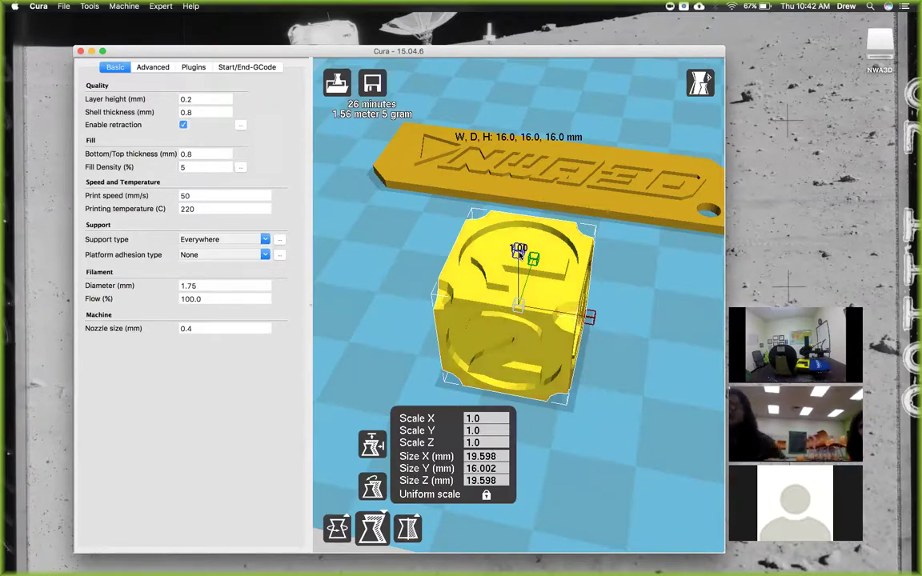
pyautogui.moveTo(519, 251); pyautogui.dragTo(518, 252)
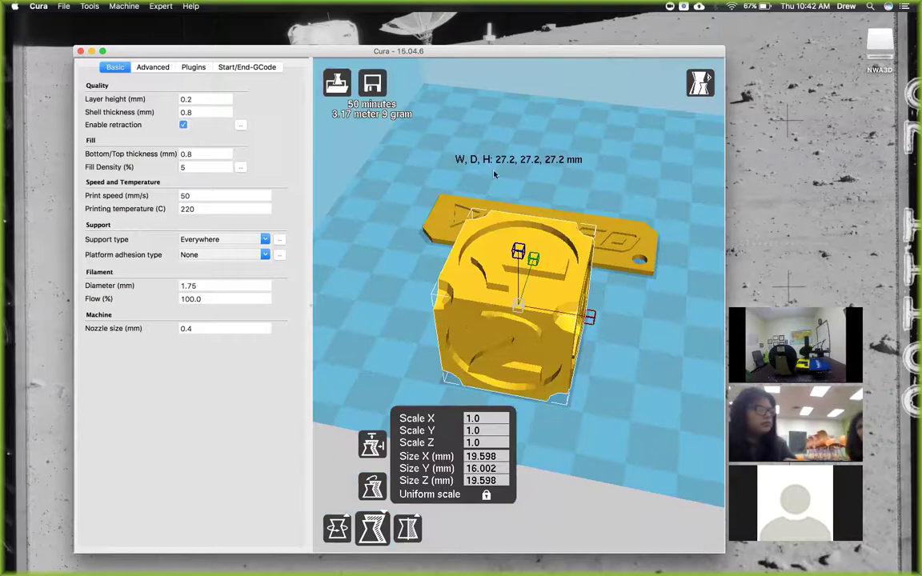
pyautogui.moveTo(518, 254); pyautogui.dragTo(522, 284)
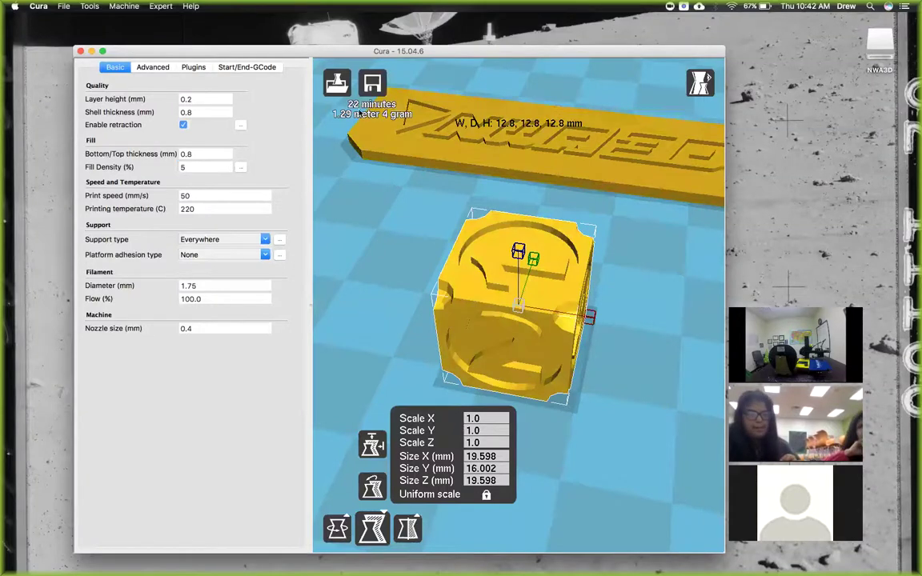
# Check the keychain's width, depth and height with the Scale tool, then clear the selection
pyautogui.click(550, 160)
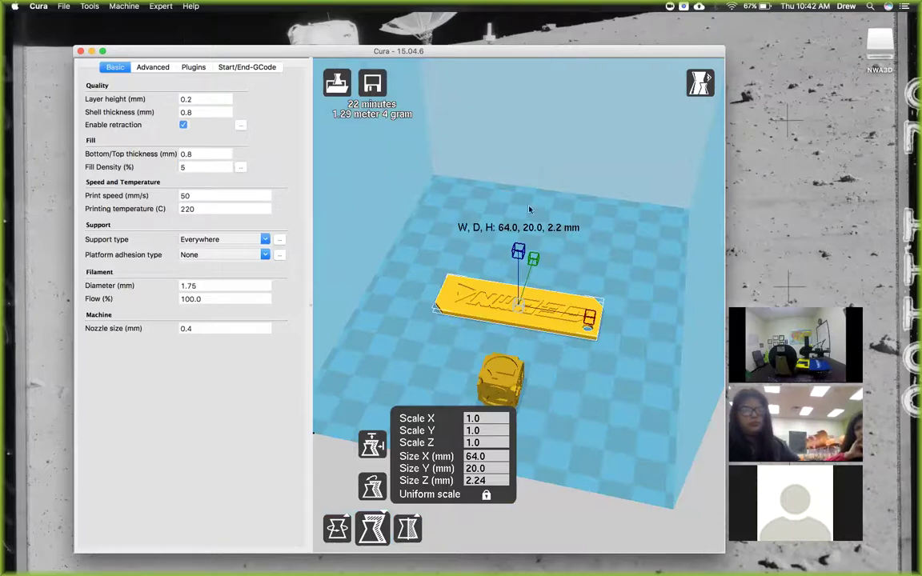
pyautogui.moveTo(452, 54); pyautogui.dragTo(451, 59)
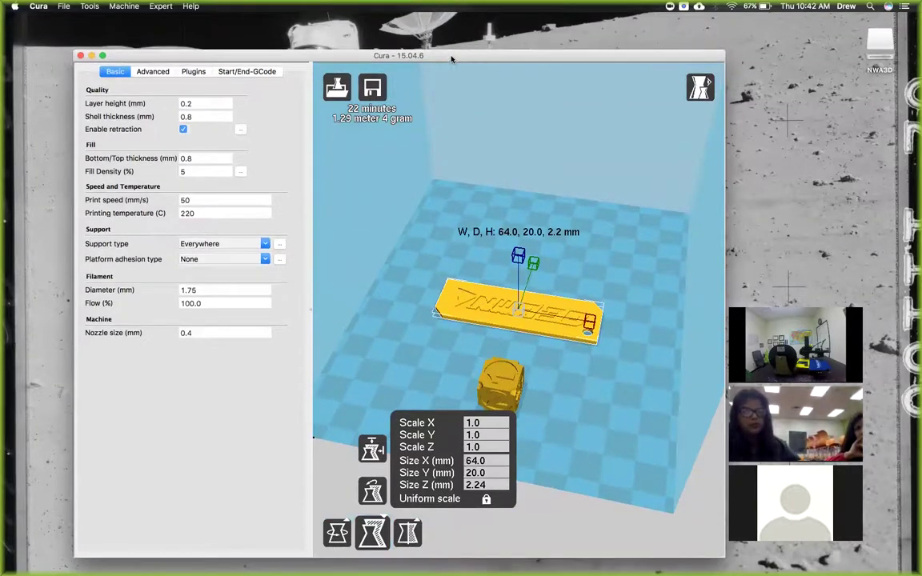
pyautogui.click(605, 429)
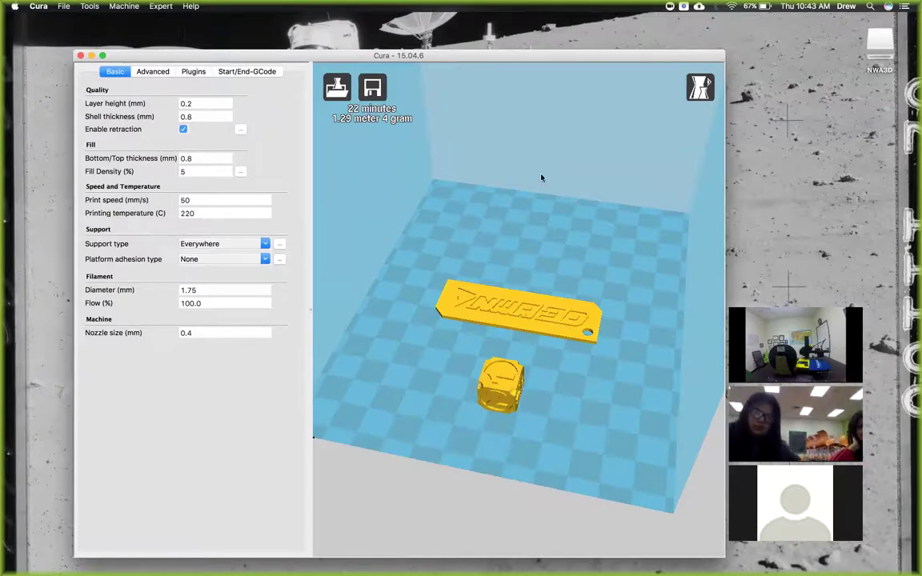
# Save the toolpath to the NWA3D drive as a .gcode file named with the person's first name, then eject the drive
pyautogui.rightClick(373, 93)
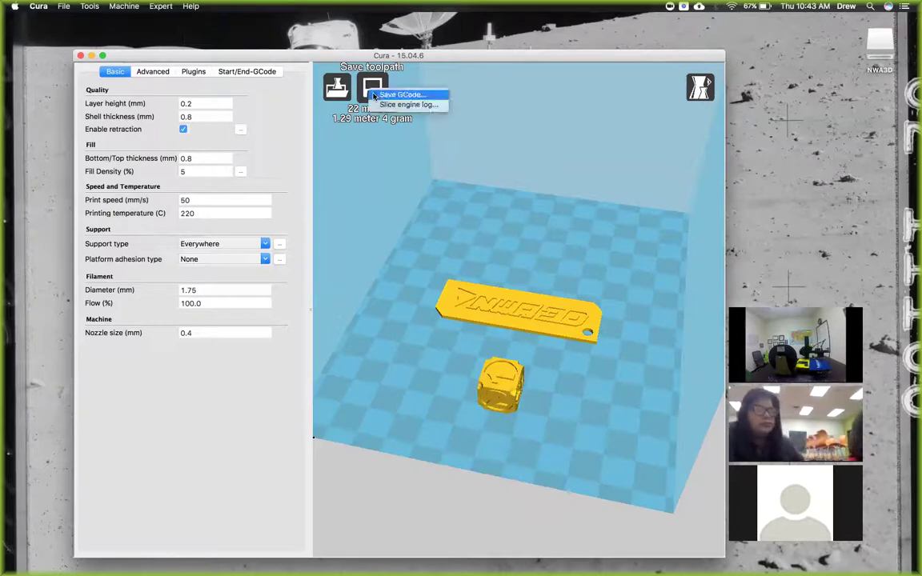
pyautogui.click(373, 85)
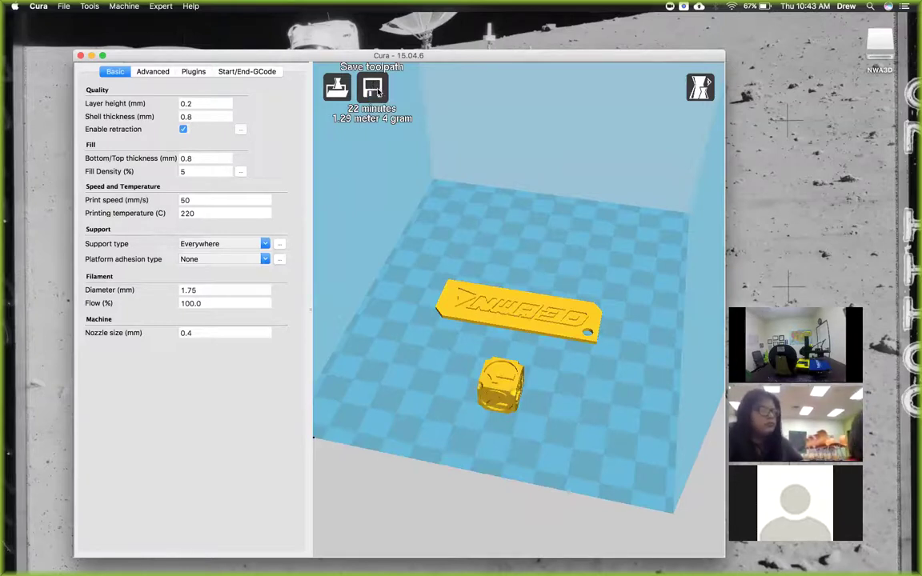
pyautogui.click(373, 90)
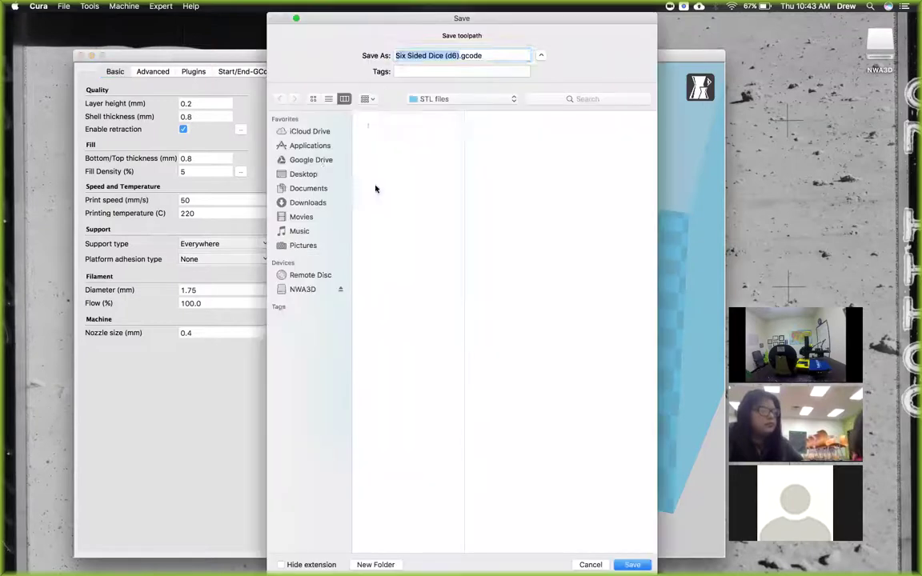
pyautogui.click(302, 291)
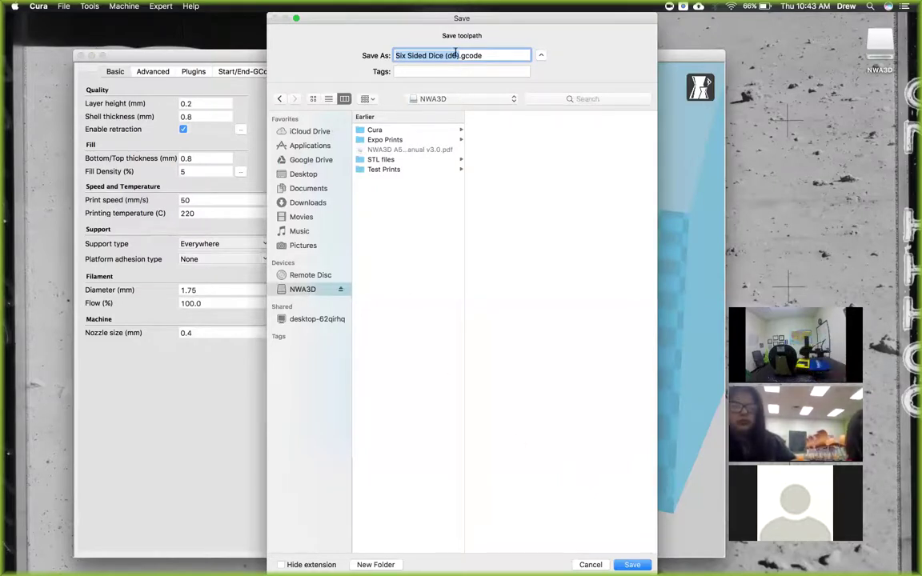
pyautogui.write('Drew')
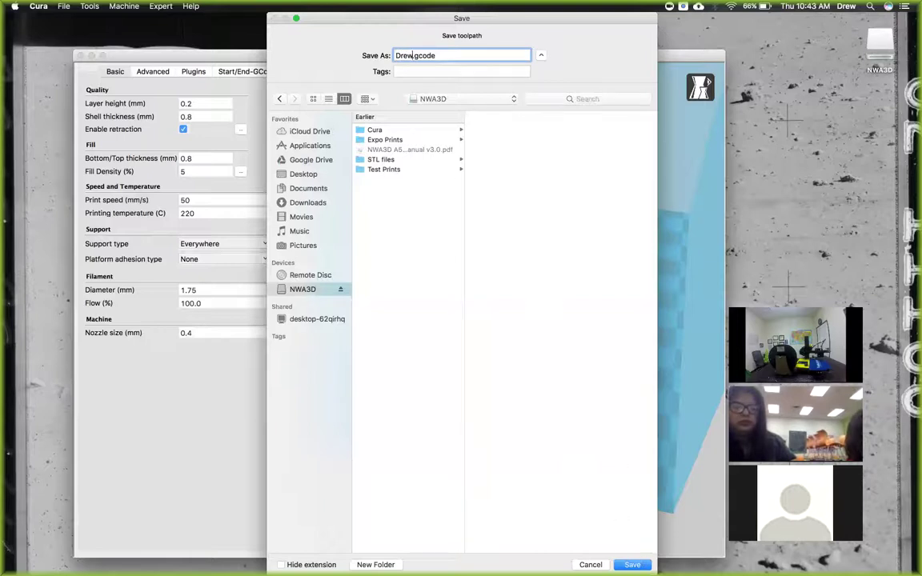
pyautogui.press('Return')
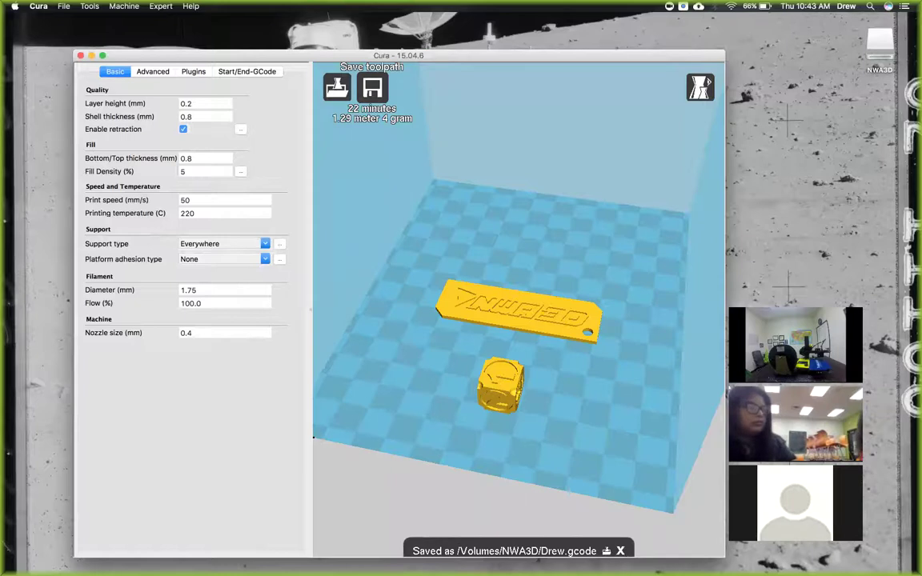
pyautogui.rightClick(878, 47)
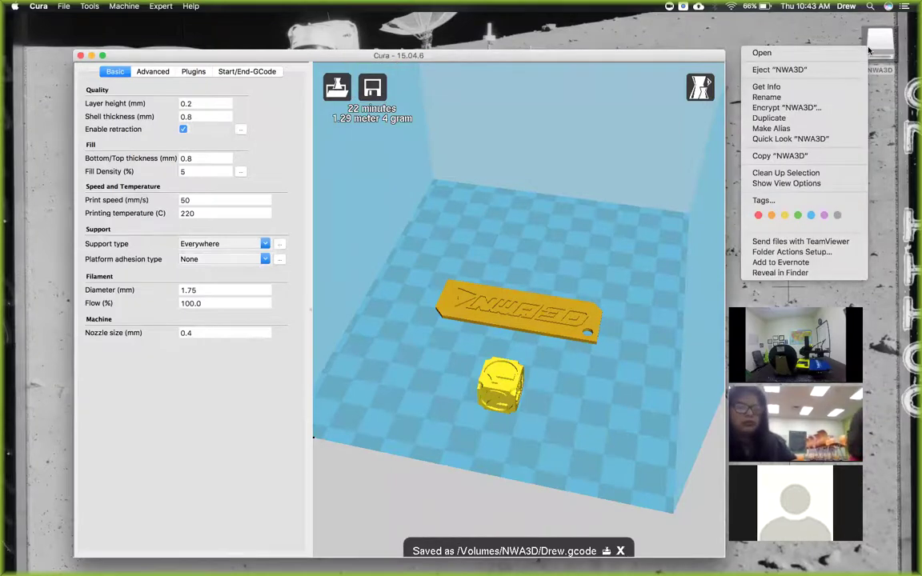
pyautogui.click(833, 72)
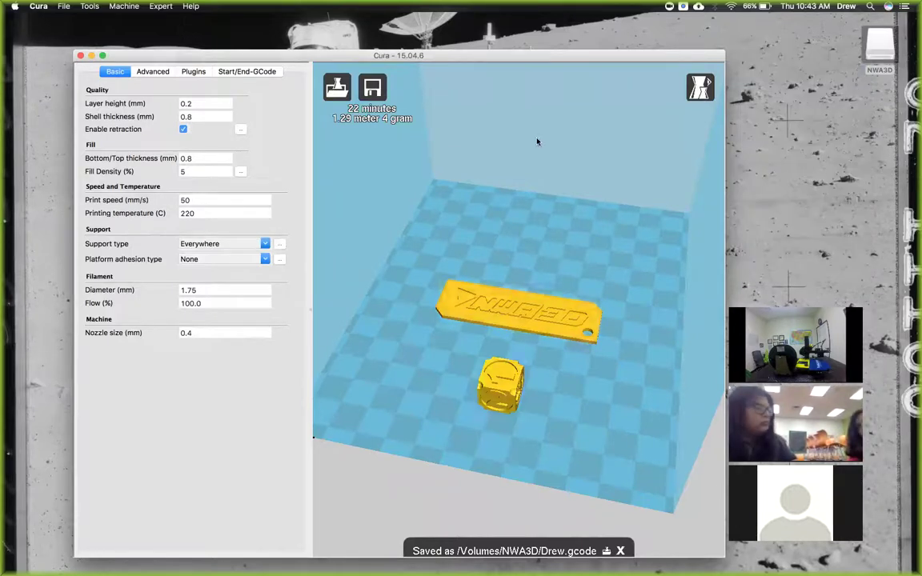